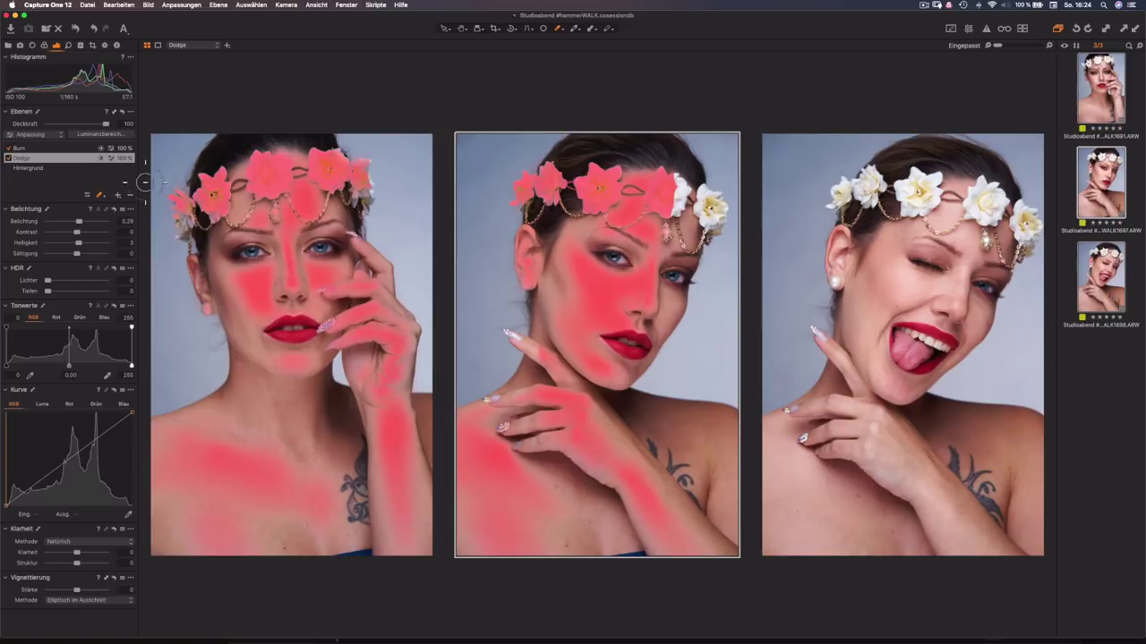
Examine the existing Dodge and Burn layer masks on the selected portraits, and clear the image selection
right_click(82, 162)
key("Escape")
right_click(69, 149)
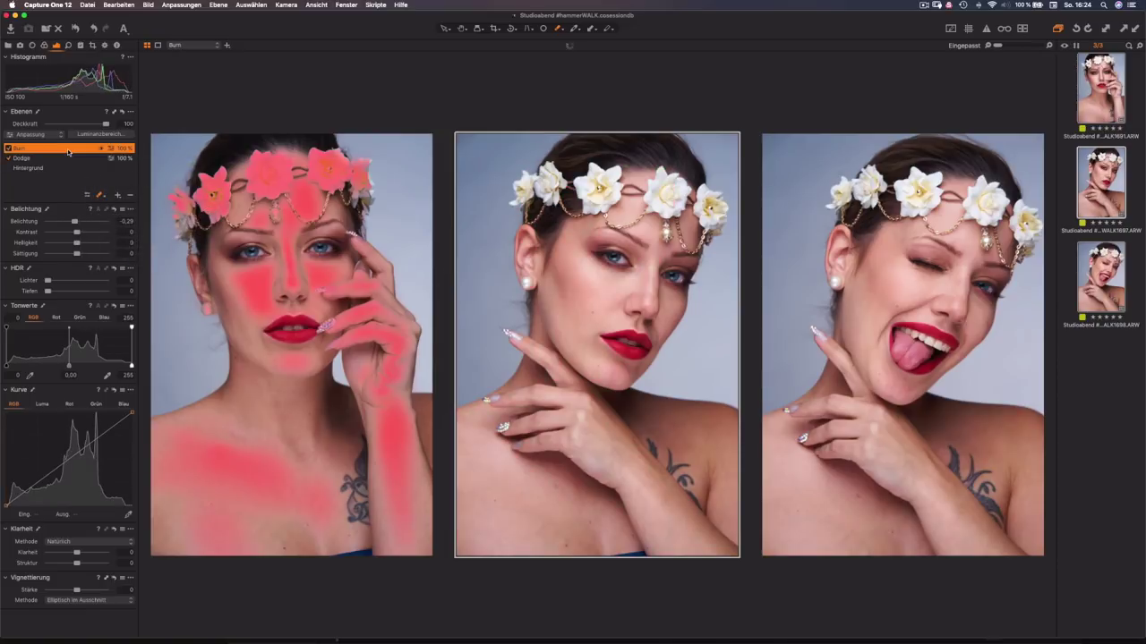
left_click(99, 154)
key("super+d")
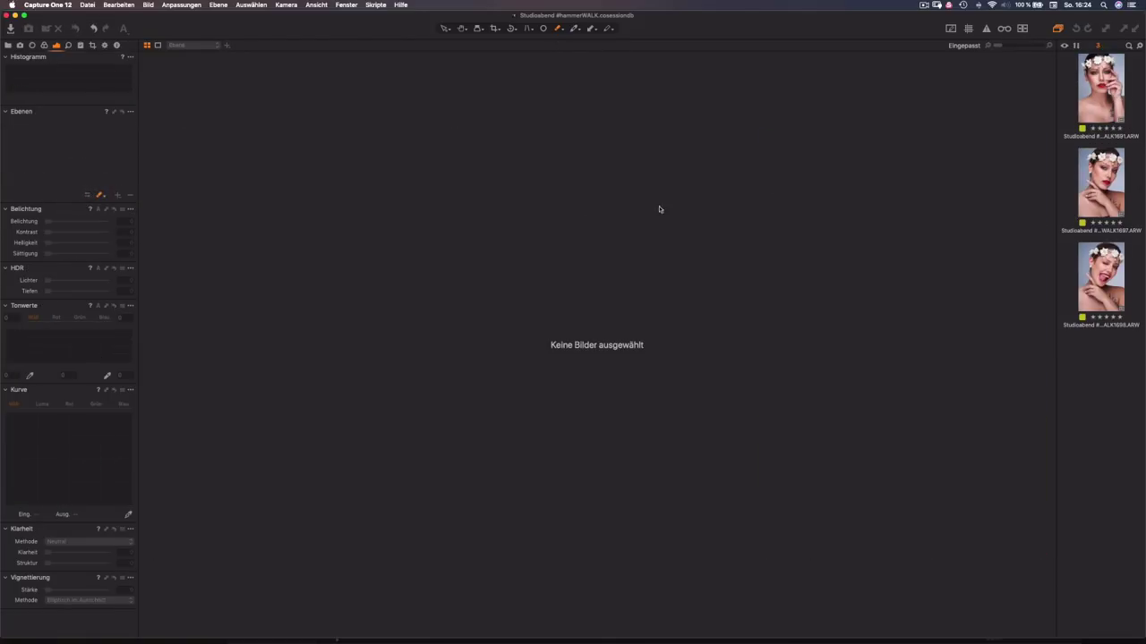
Select the first portrait, check its Burn and Dodge masks, and reset its layers to only the background
left_click(1101, 89)
left_click(46, 157)
left_click(58, 149)
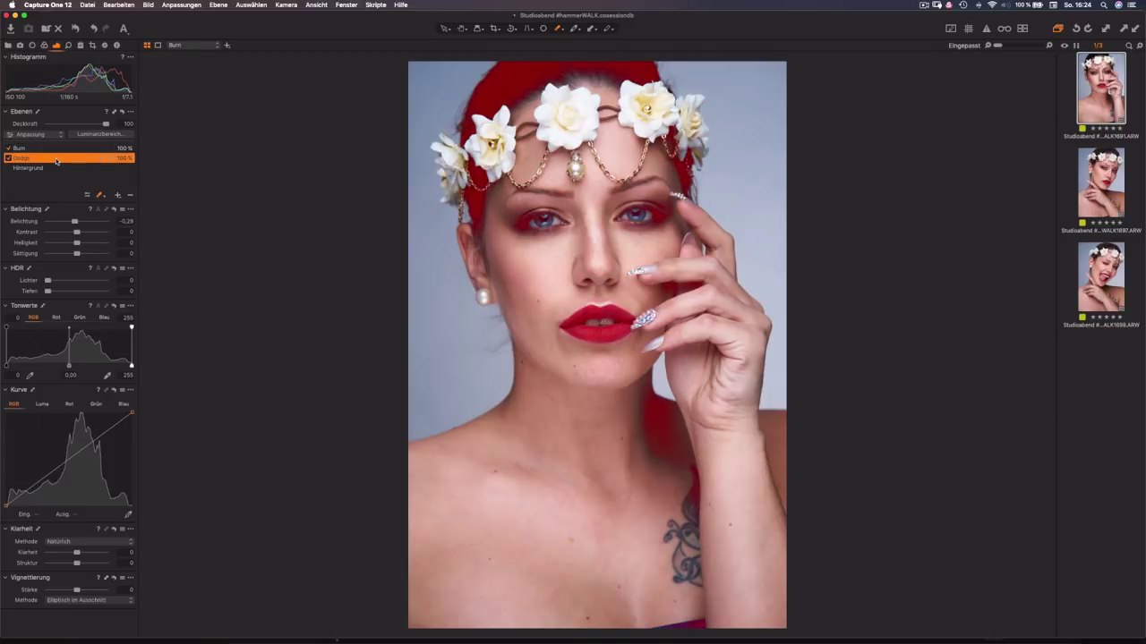
left_click(56, 158)
right_click(57, 160)
left_click(81, 163)
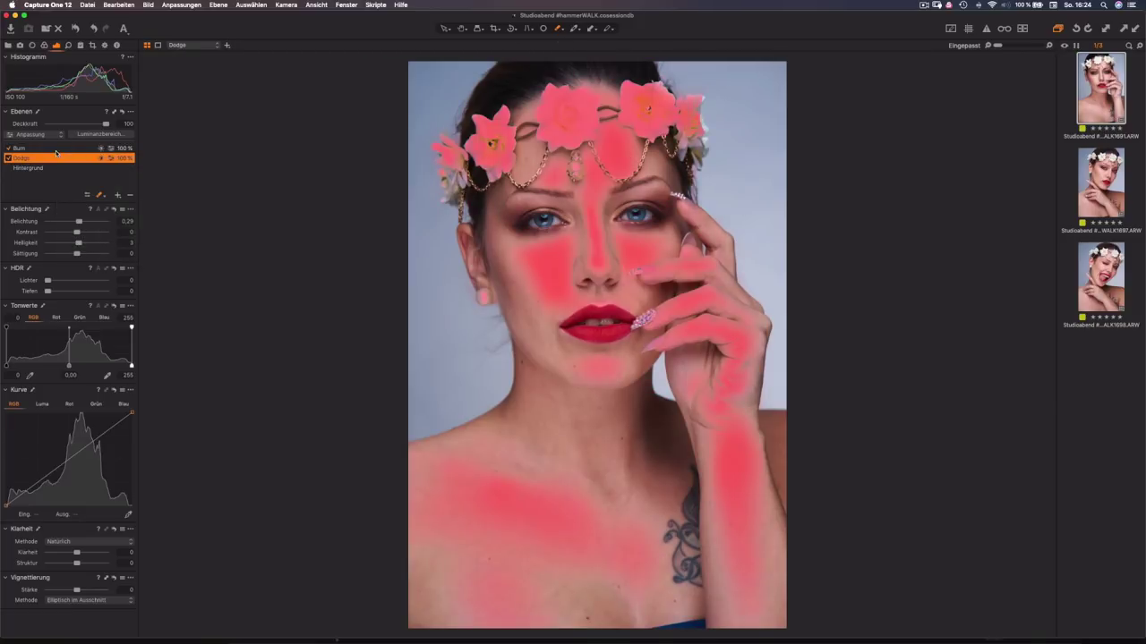
left_click(94, 149)
left_click(122, 113)
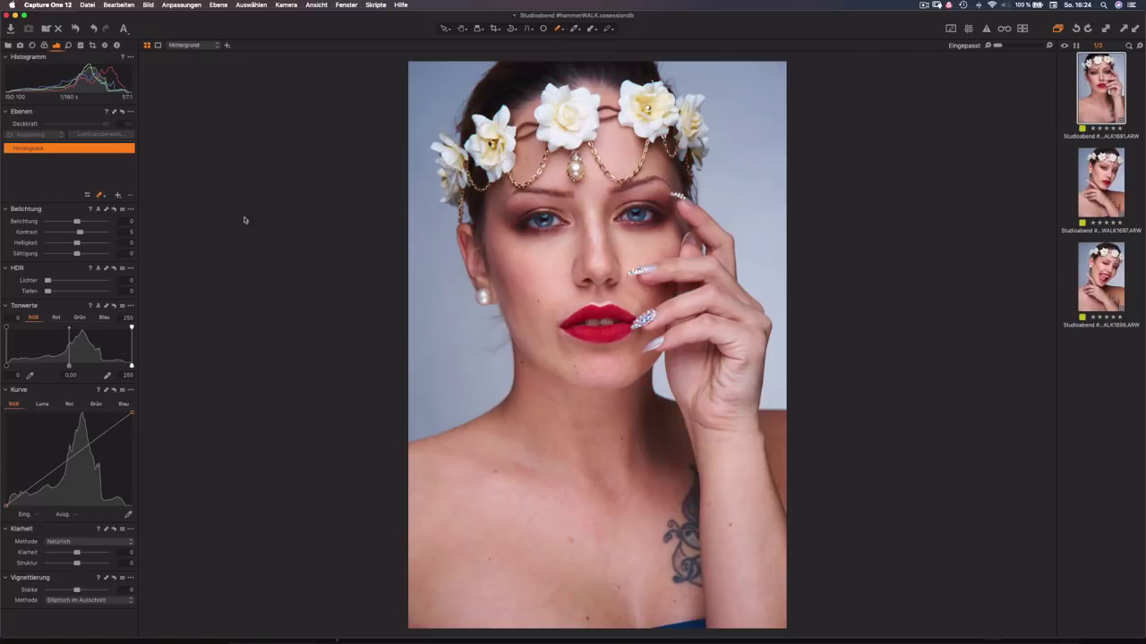
Add a new filled adjustment layer and name it Dodge
left_click(117, 197)
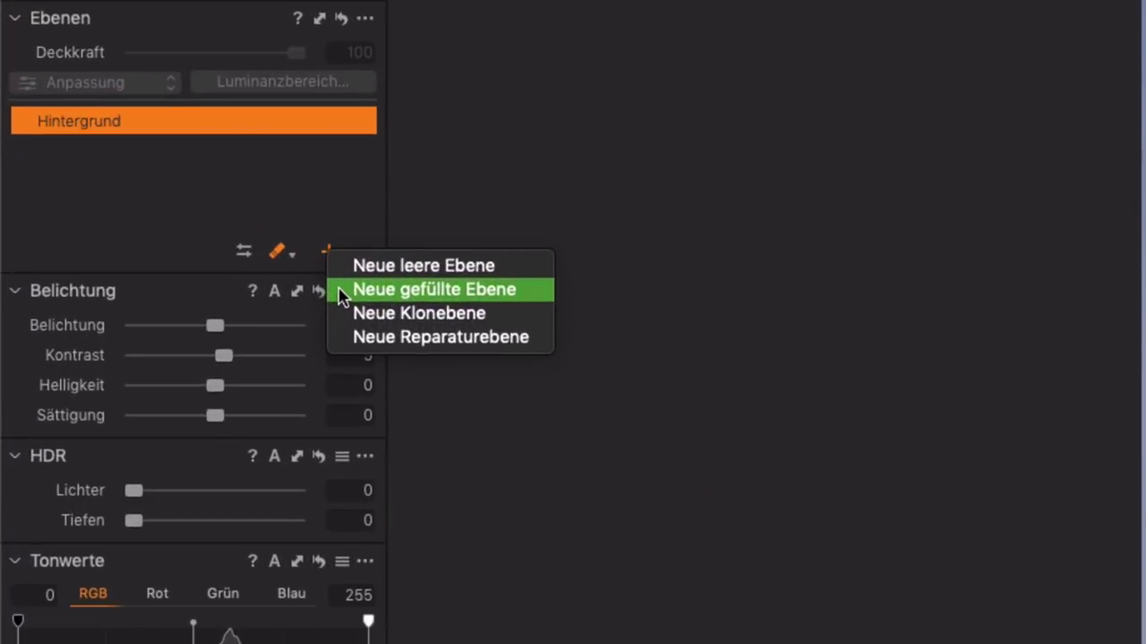
left_click(340, 290)
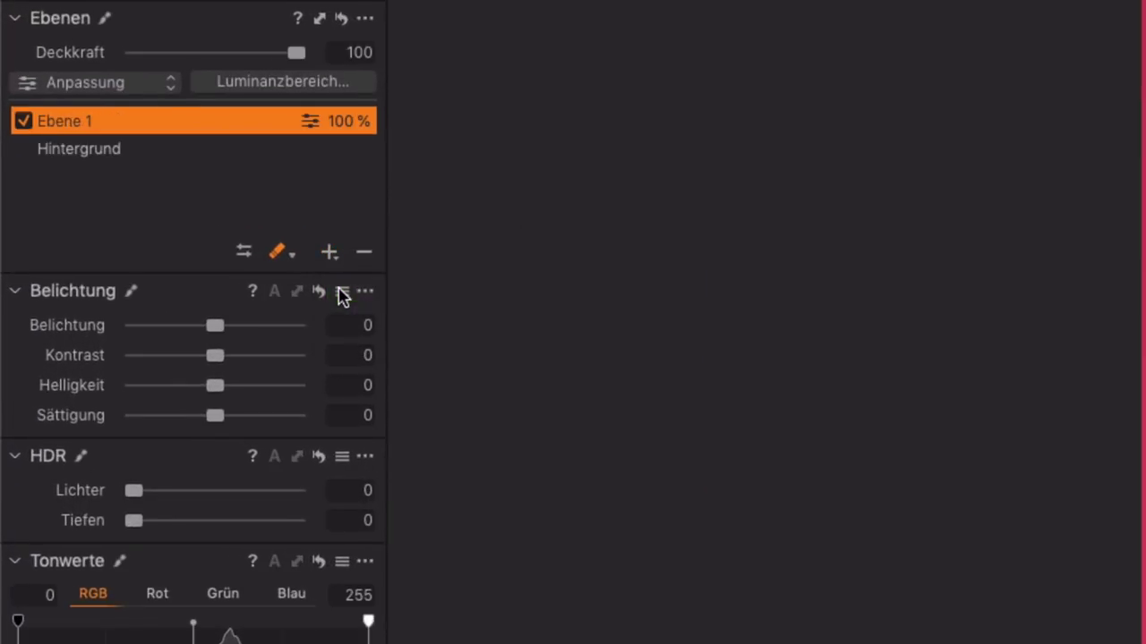
double_click(75, 125)
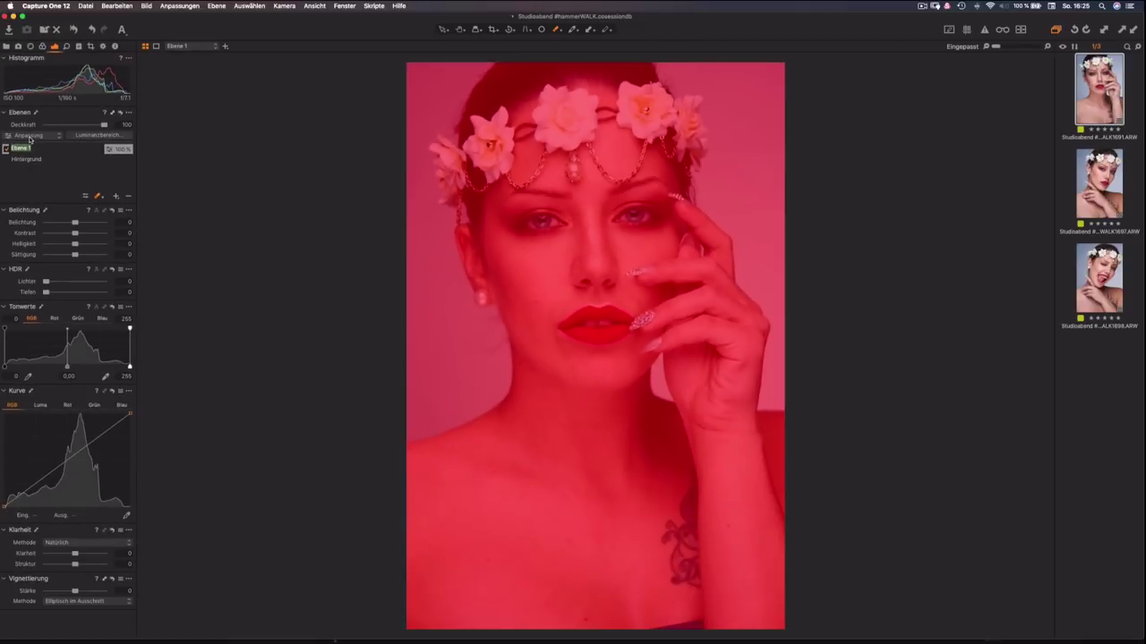
type("Dodge")
key("Return")
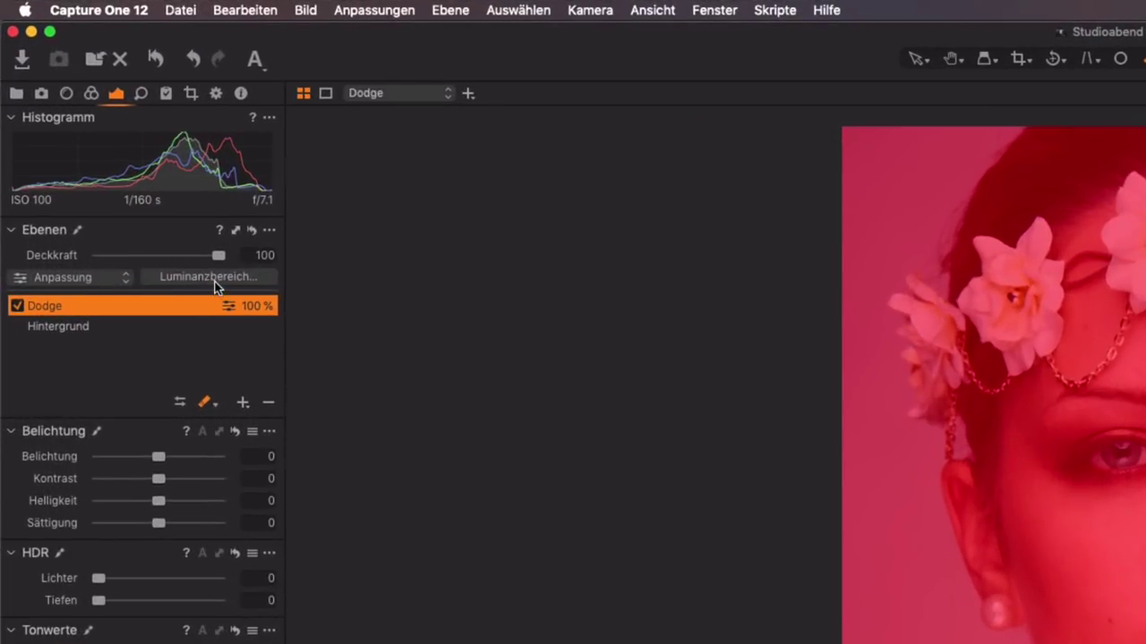
Limit the Dodge layer's luminance range to 186–245 with a falloff of 159 to 245
left_click(215, 283)
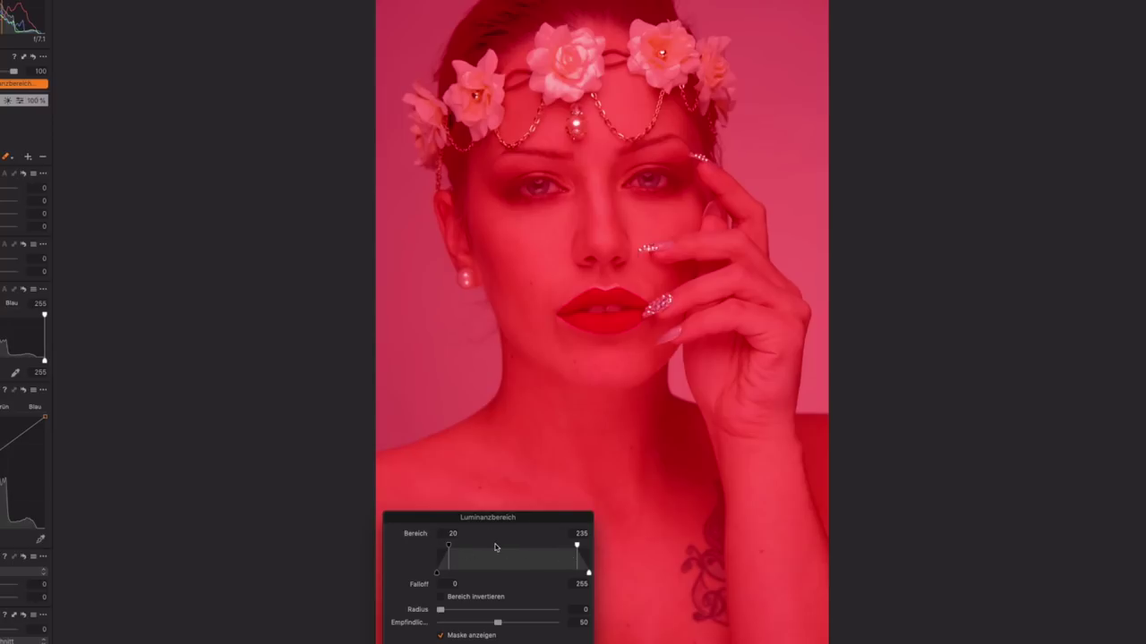
mouse_move(577, 545)
left_mouse_down()
mouse_move(534, 546)
mouse_move(589, 546)
left_mouse_up()
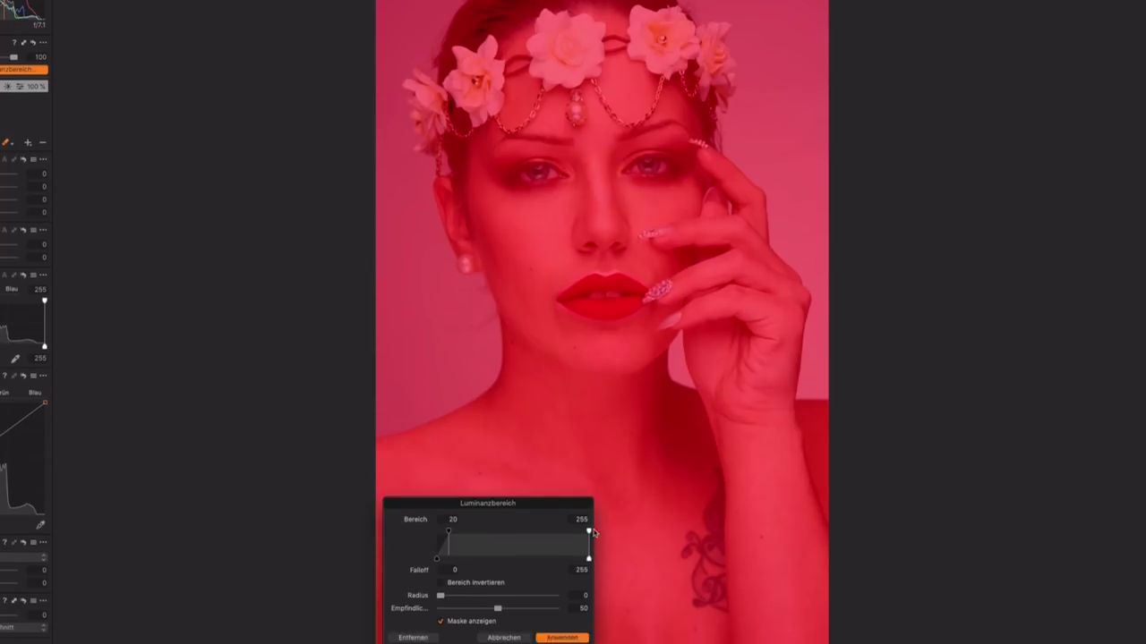
left_click_drag(589, 528, 588, 517)
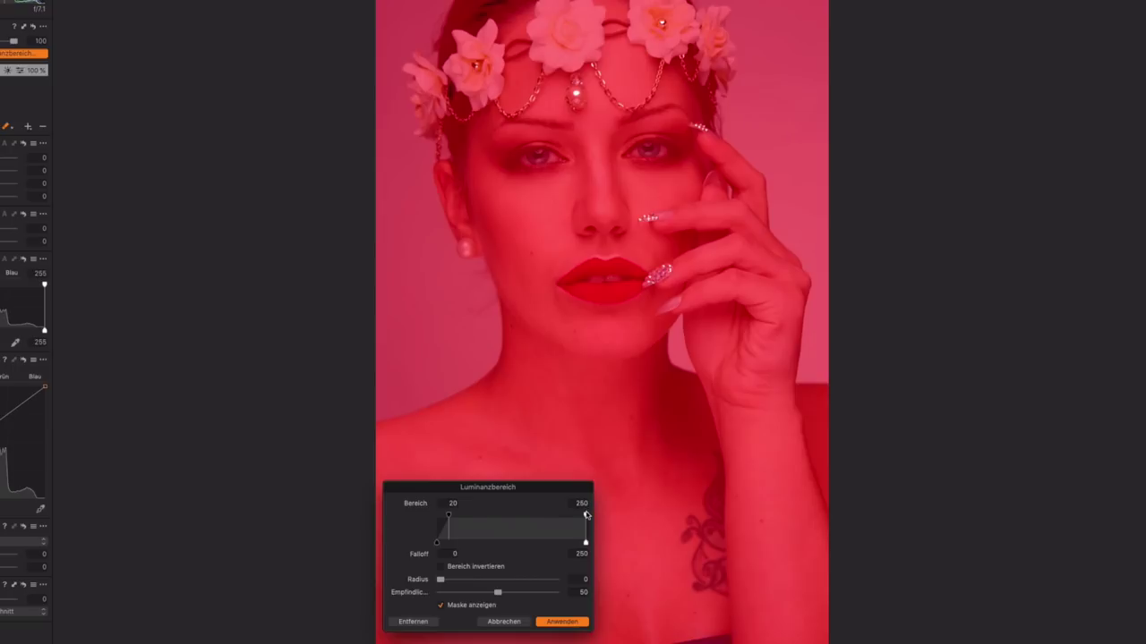
left_click_drag(586, 516, 583, 517)
left_click_drag(449, 516, 531, 545)
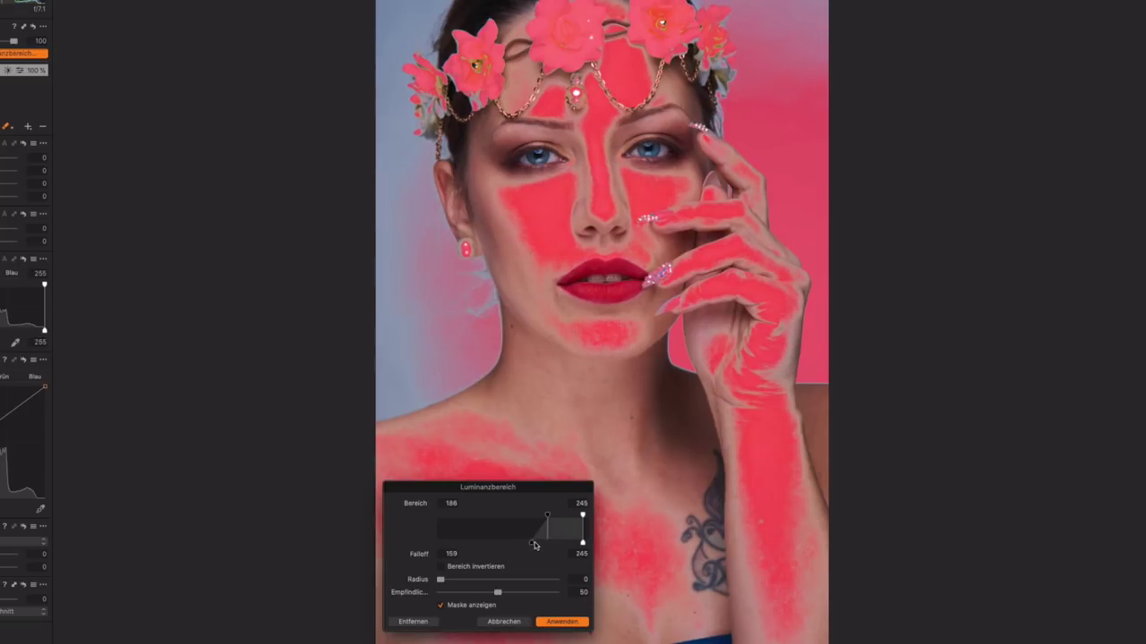
Soften the Dodge luminance mask with a radius of 98,3 and a raised sensitivity, and apply the range
left_click_drag(506, 484, 793, 494)
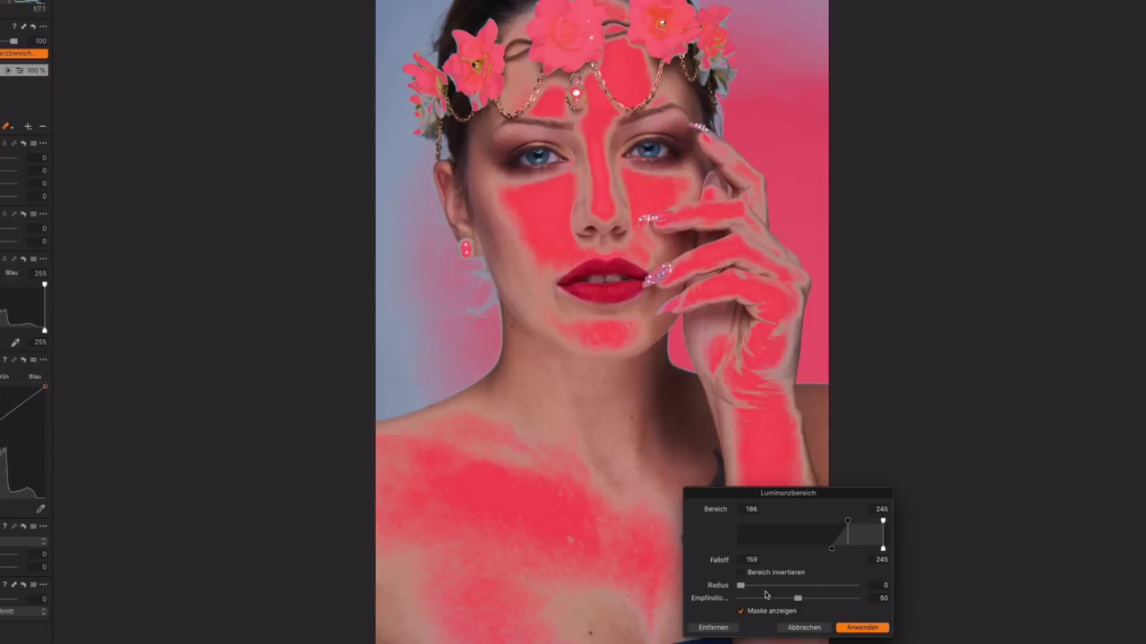
left_click_drag(742, 590, 834, 587)
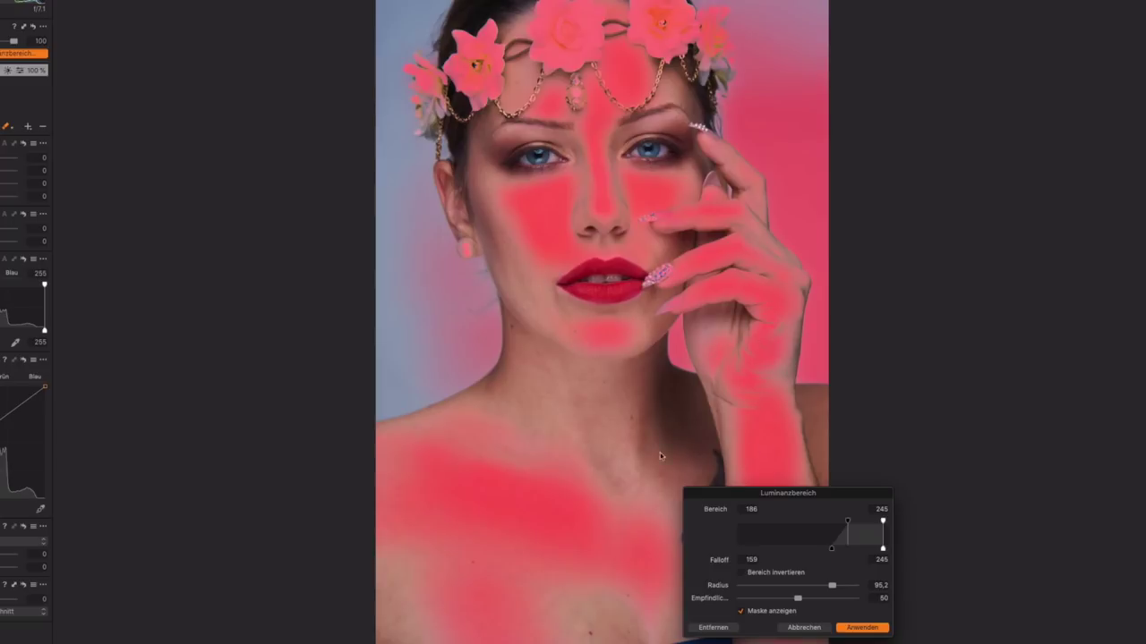
left_click_drag(834, 587, 743, 587)
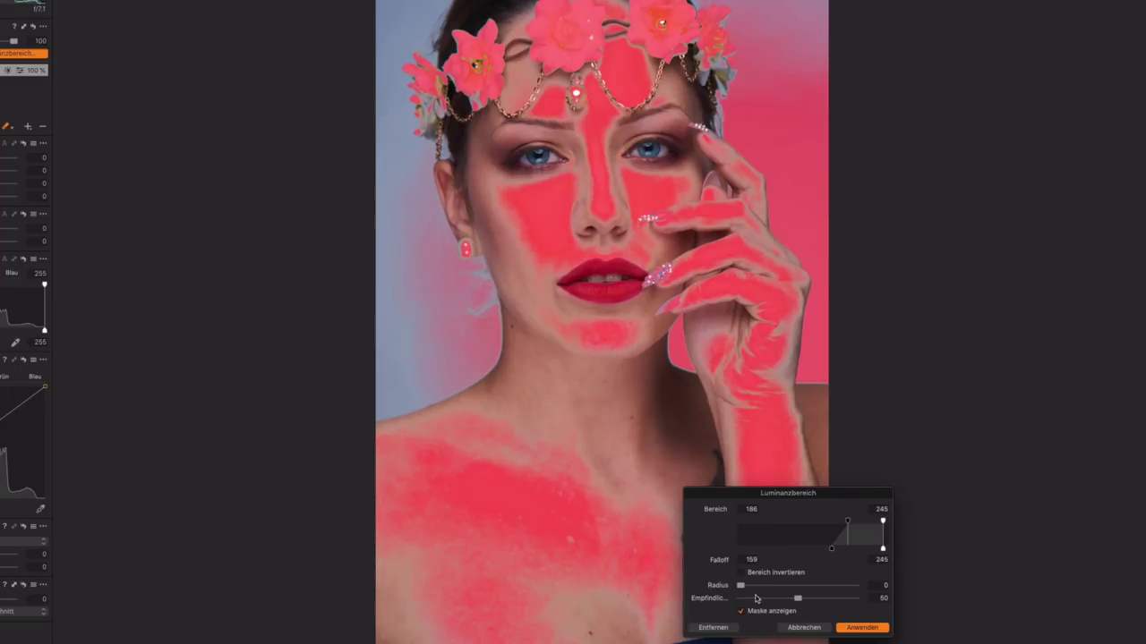
left_click_drag(742, 587, 828, 602)
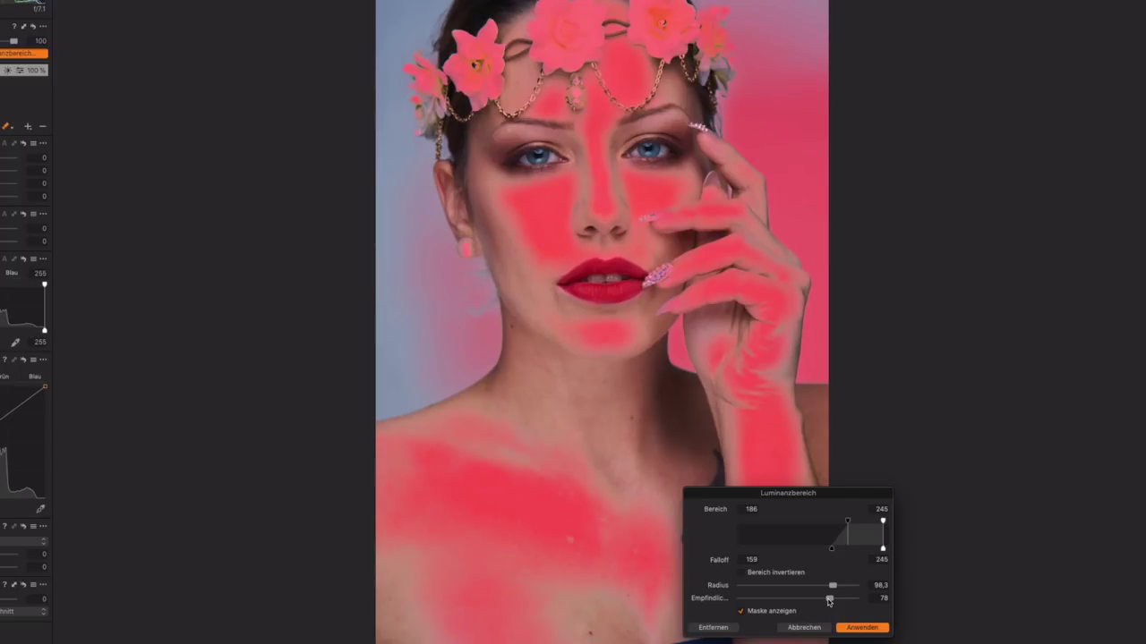
left_click_drag(828, 603, 823, 601)
left_click_drag(822, 599, 737, 600)
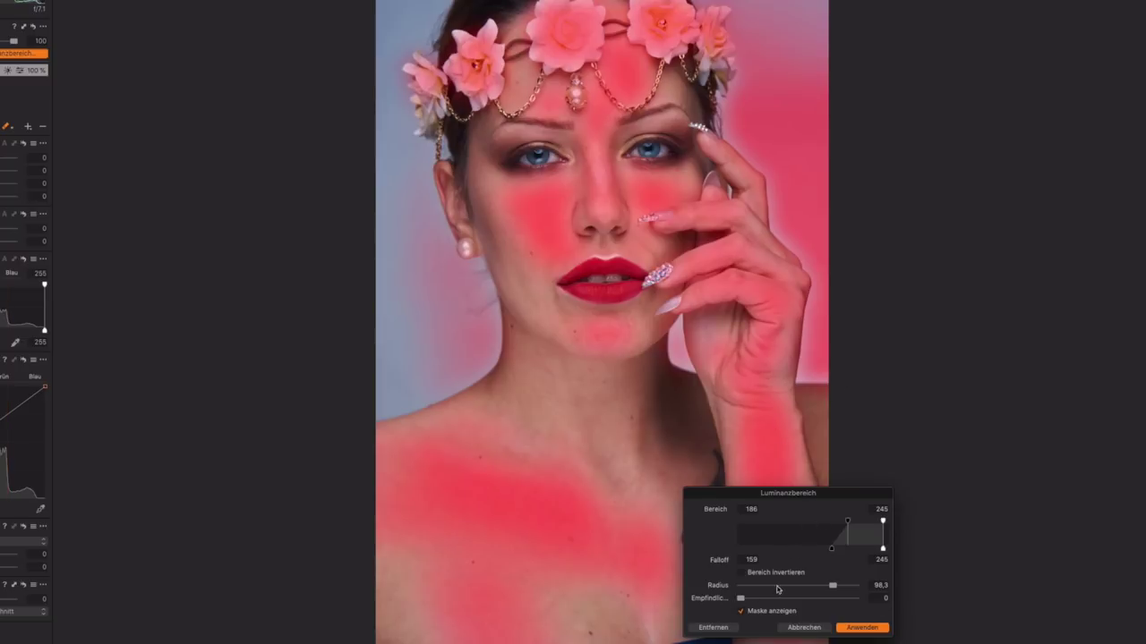
left_click_drag(804, 598, 824, 593)
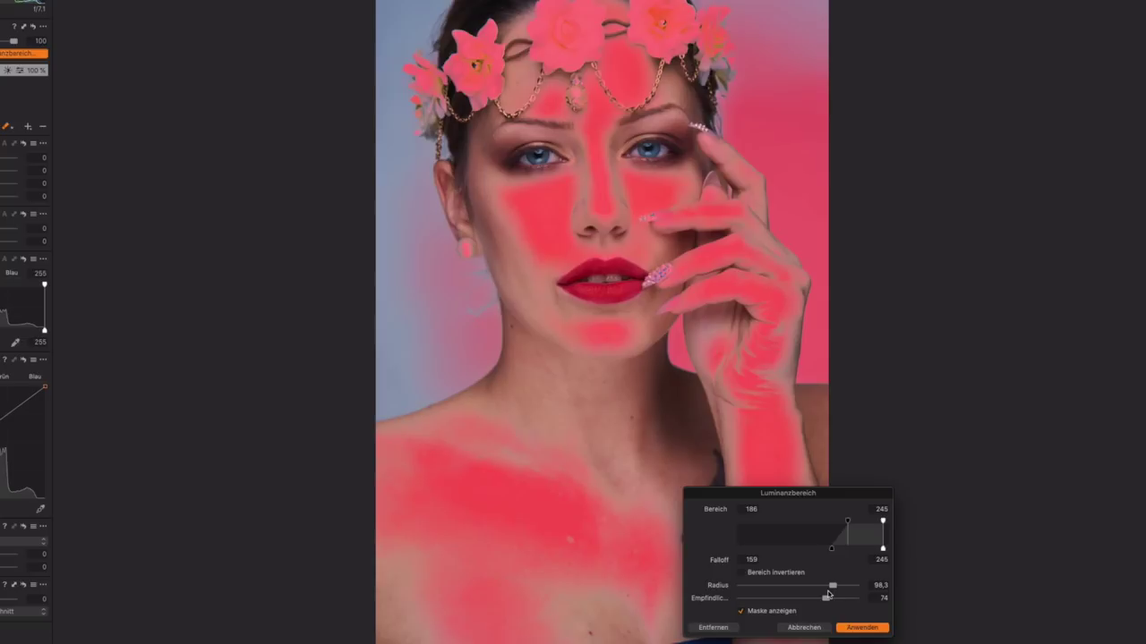
left_click_drag(827, 593, 840, 600)
left_click(856, 630)
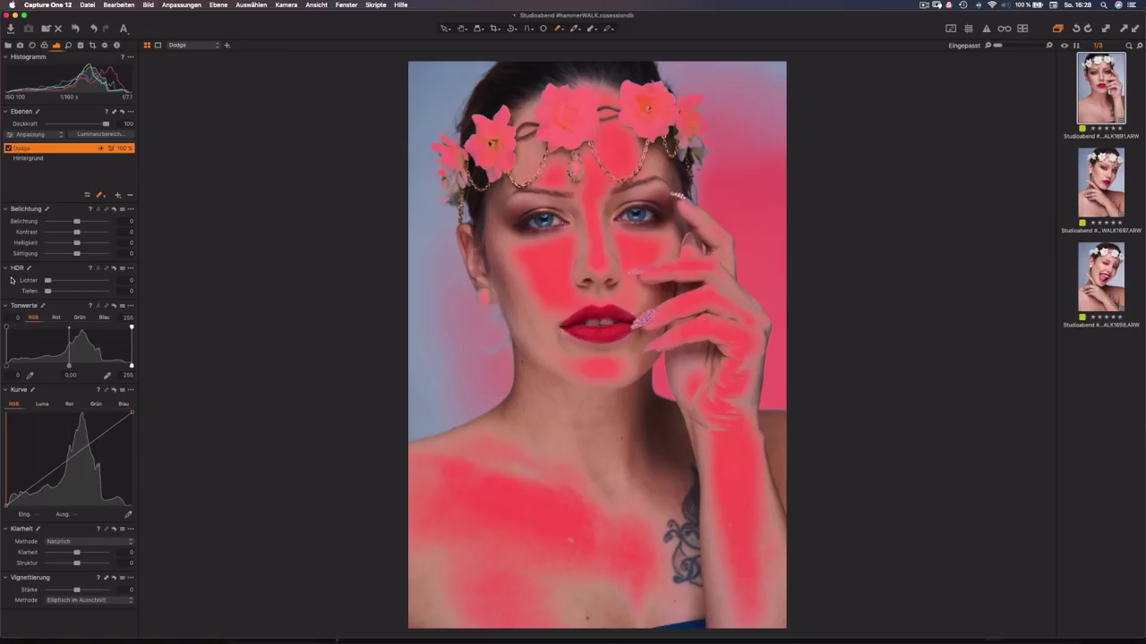
Hide the mask overlay and set the Dodge layer's exposure to 0,2
key("m")
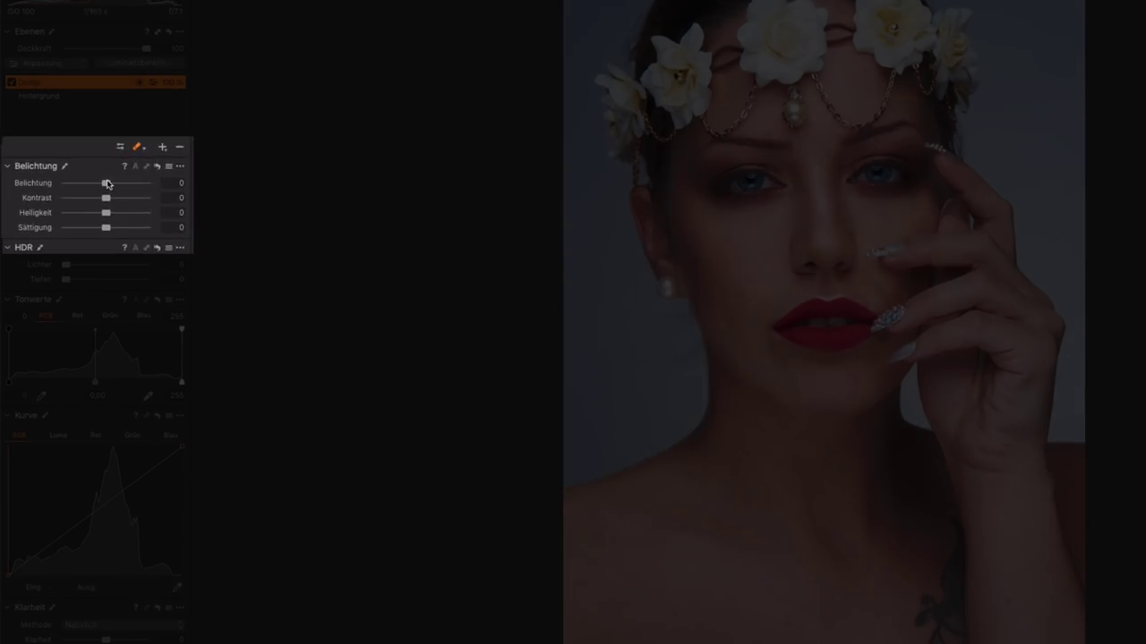
left_click_drag(107, 183, 108, 184)
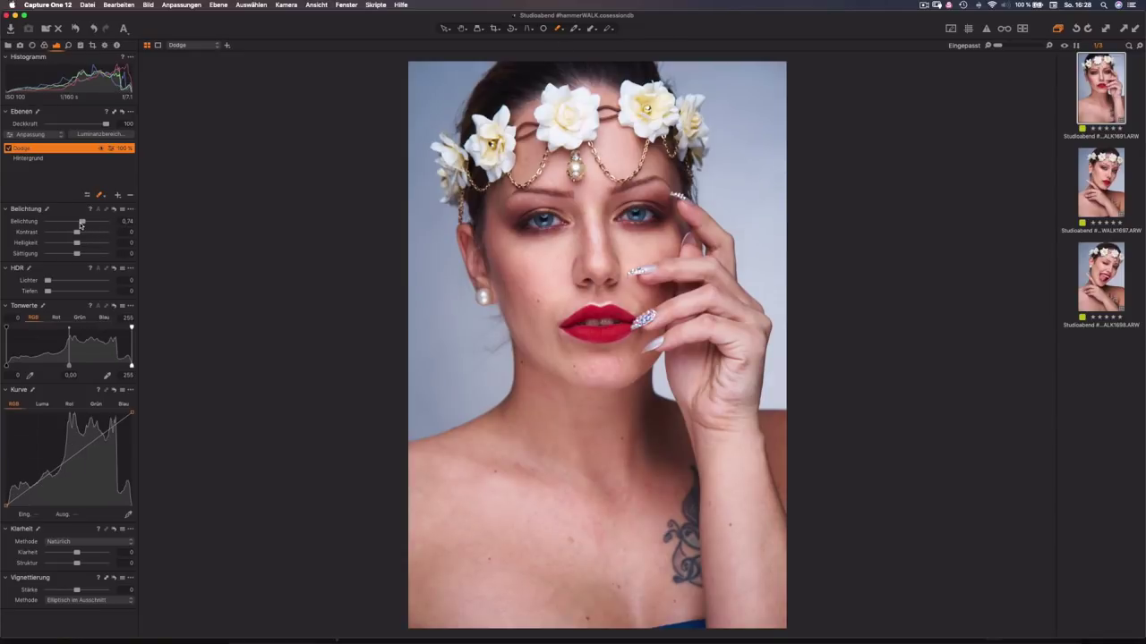
left_click_drag(81, 223, 83, 222)
mouse_move(502, 452)
left_mouse_down()
mouse_move(634, 543)
mouse_move(616, 590)
mouse_move(590, 557)
mouse_move(487, 546)
left_mouse_up()
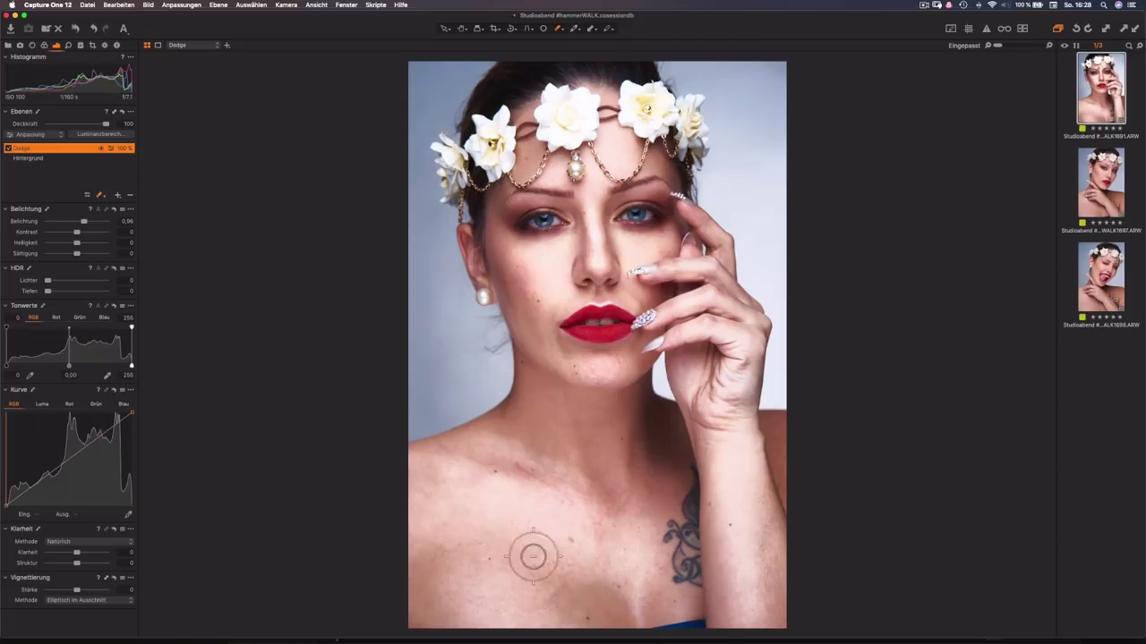
left_click_drag(81, 221, 81, 221)
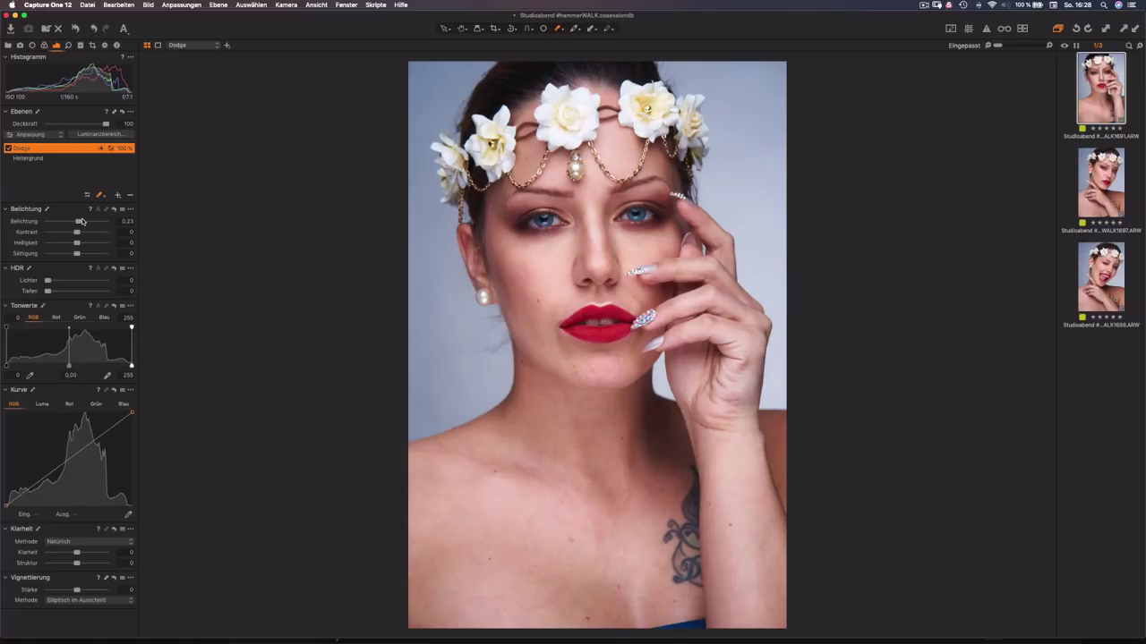
left_click_drag(81, 222, 81, 222)
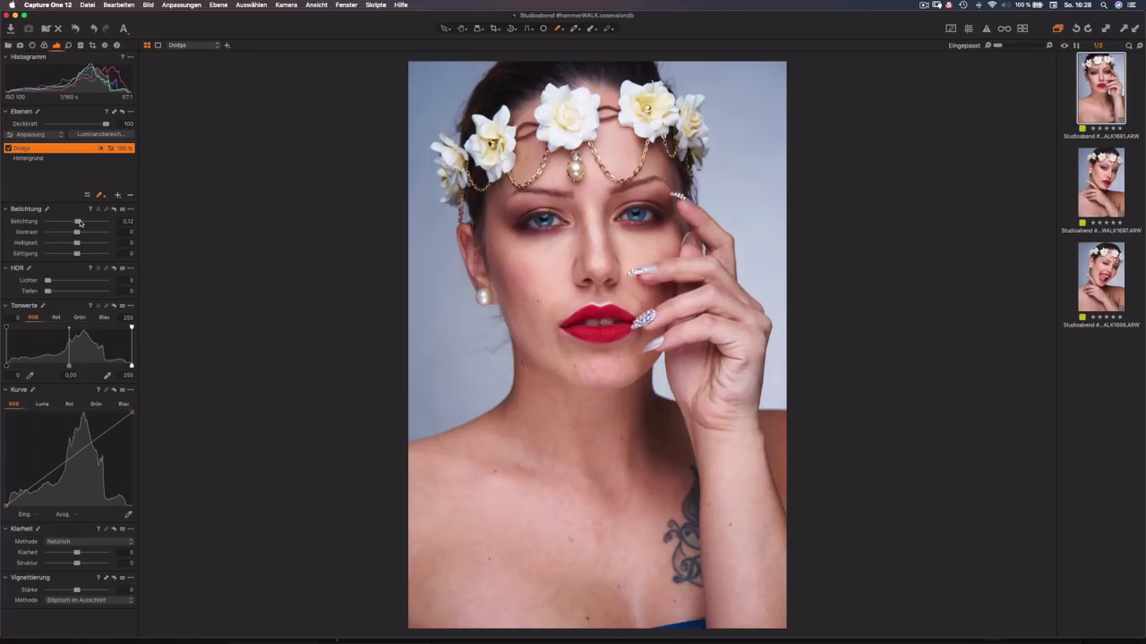
left_click(123, 221)
type("0")
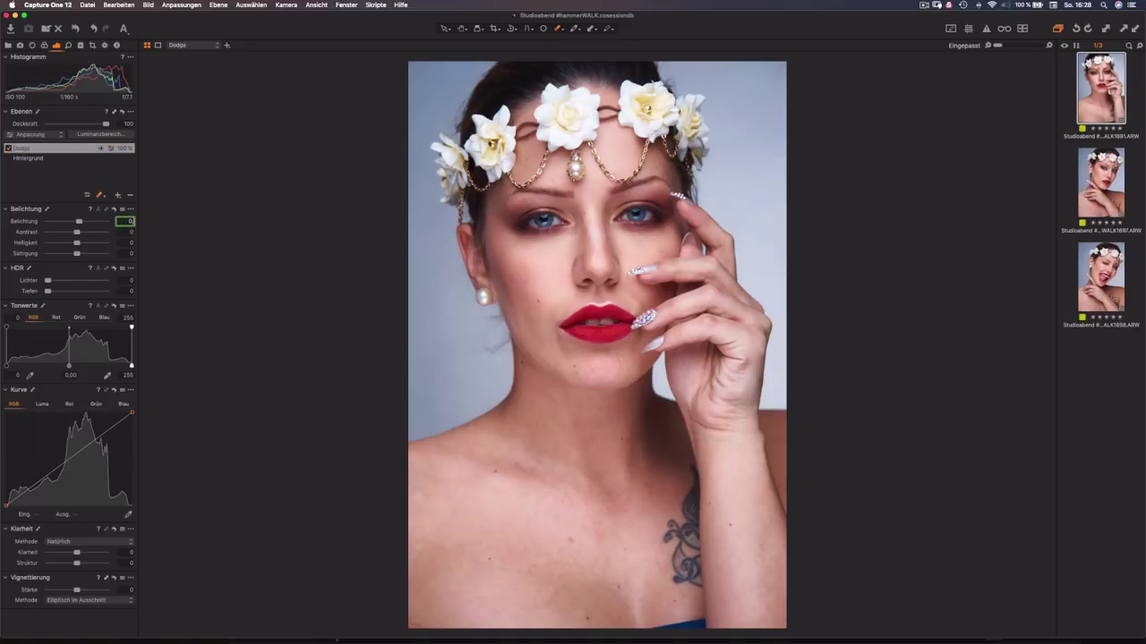
type(",2")
key("Return")
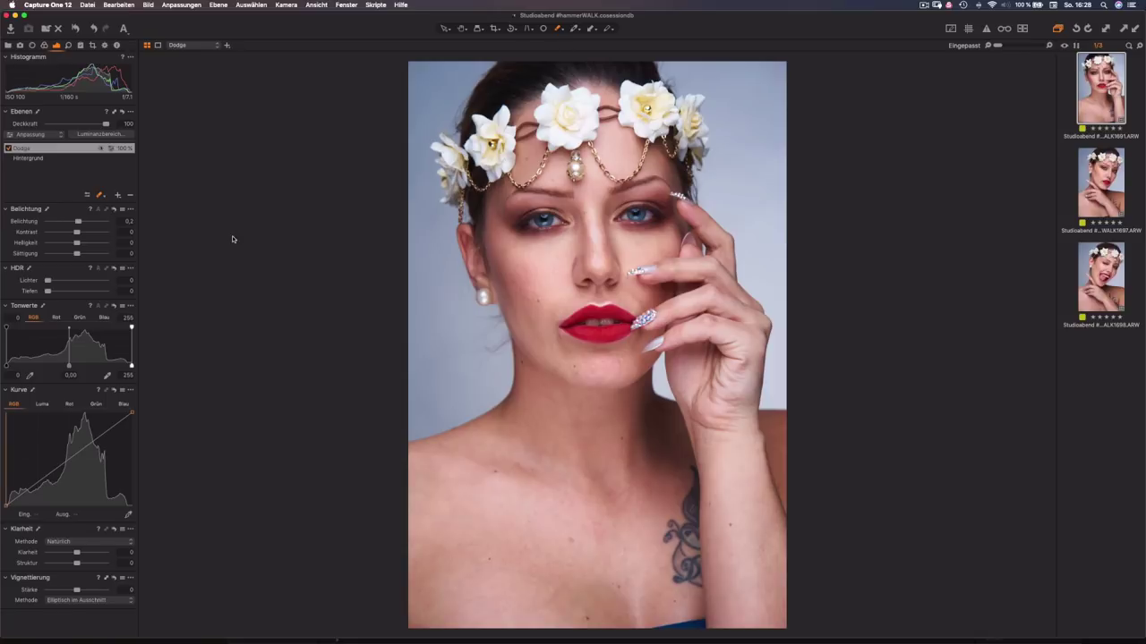
Add a second filled adjustment layer named Burn and show its mask
left_click(118, 195)
left_click(156, 208)
double_click(27, 148)
type("Burn")
key("Return")
key("m")
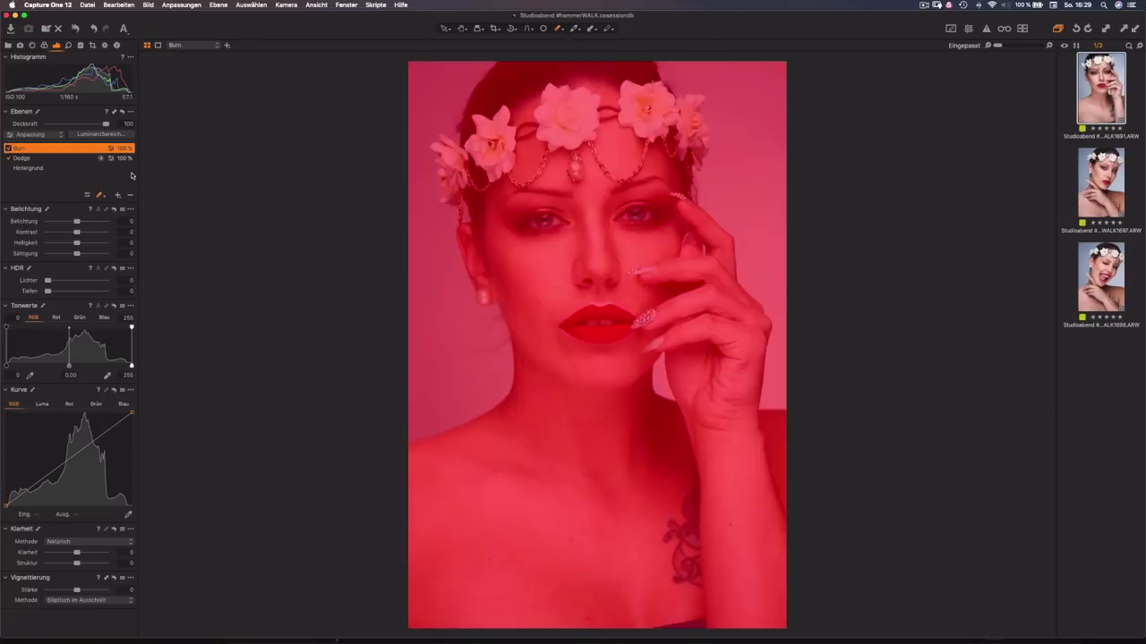
Apply a luminance range of 10–41 to the Burn layer, with a falloff of 10 to 67 and a larger radius
left_click(115, 135)
left_click_drag(776, 506, 669, 523)
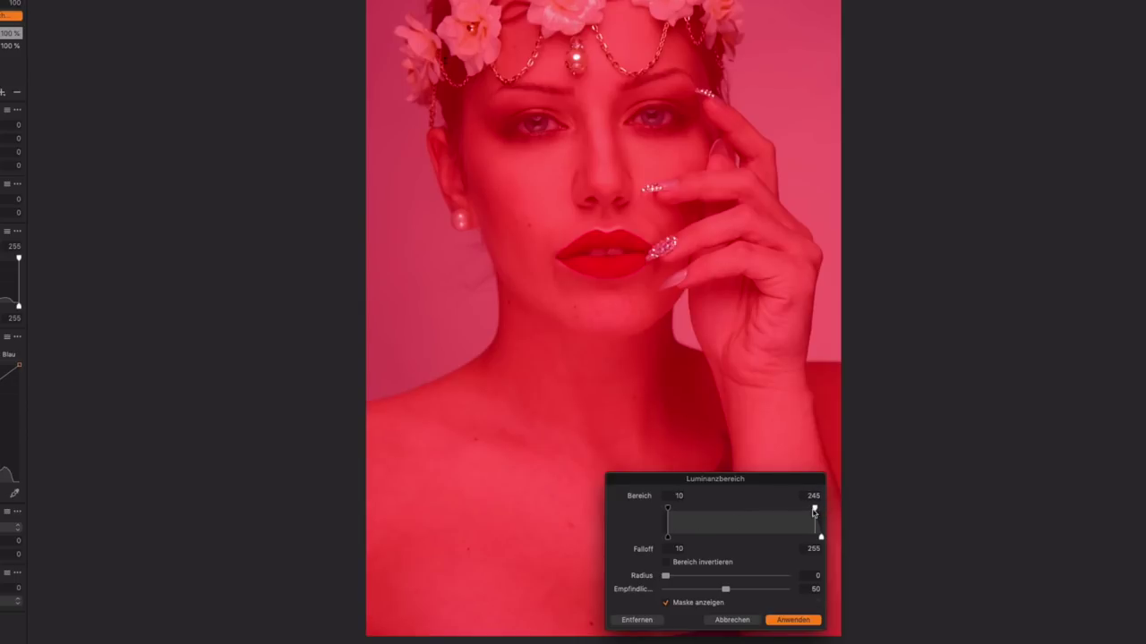
left_click_drag(813, 510, 687, 510)
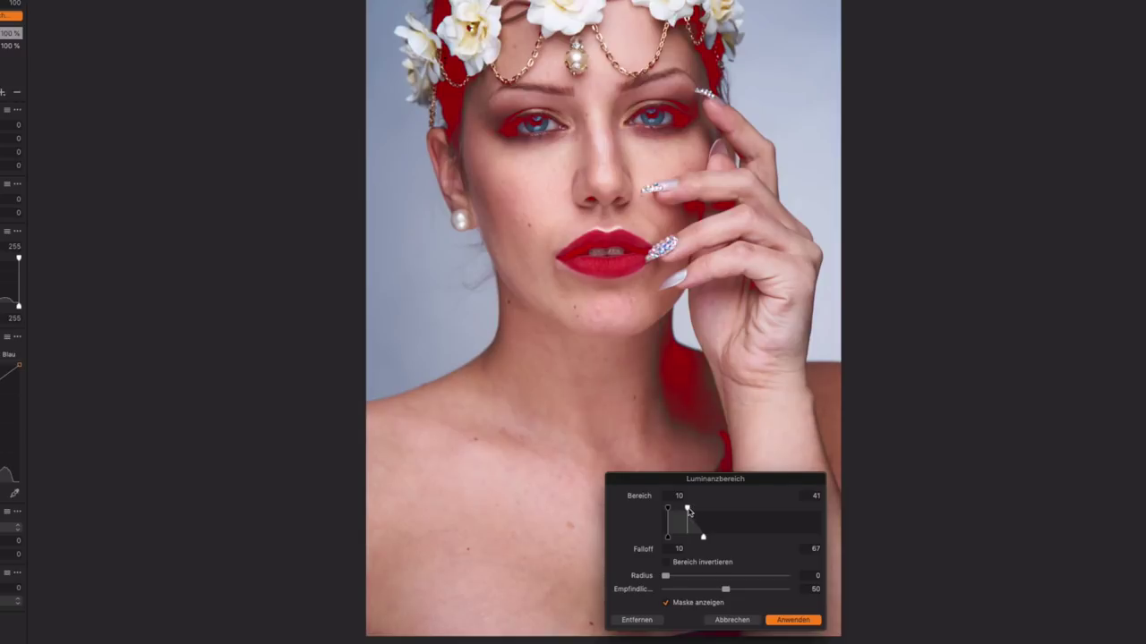
left_click(754, 575)
left_click_drag(754, 575, 760, 577)
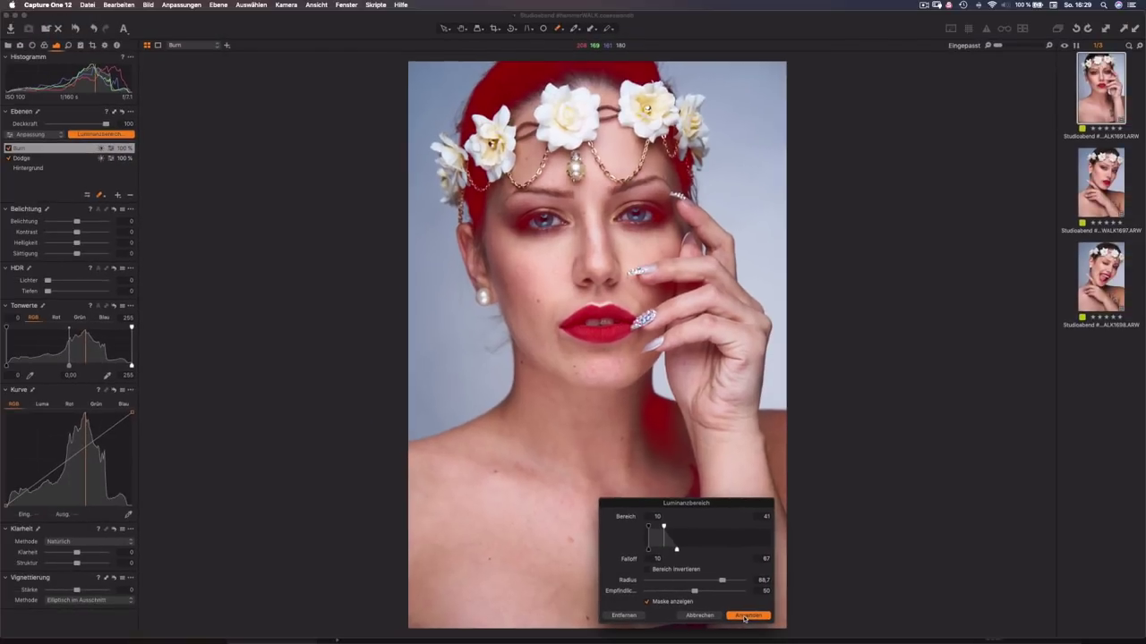
left_click(789, 622)
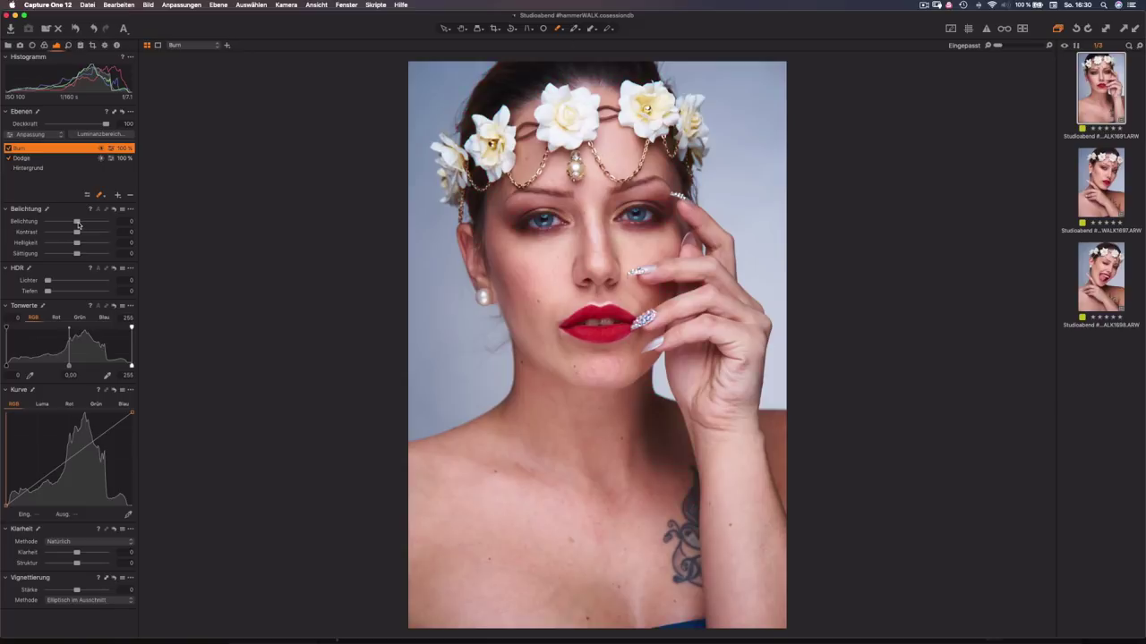
Lower the Burn layer's exposure to -0,15 and compare the Burn and Dodge effects by switching each layer off and on
left_click_drag(78, 225, 77, 225)
left_click(8, 149)
left_click(8, 148)
left_click(8, 148)
left_click(8, 149)
left_click(9, 158)
left_click(9, 158)
left_click(9, 158)
Float the layers tool over the lower part of the portrait and show the Dodge layer's mask
left_click_drag(57, 111, 480, 474)
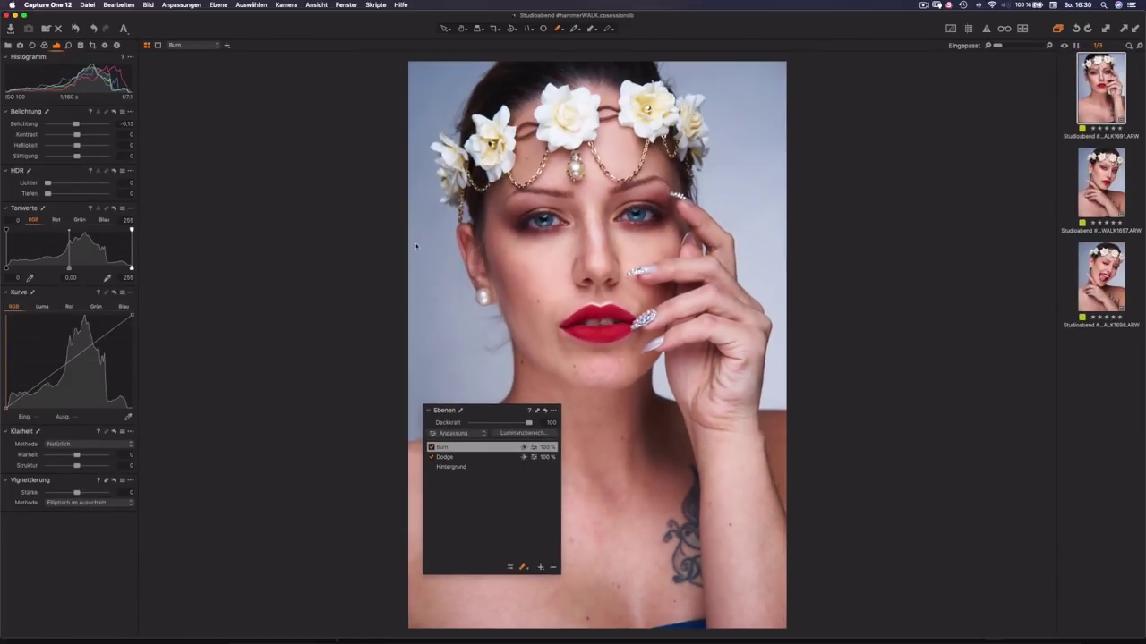
key("m")
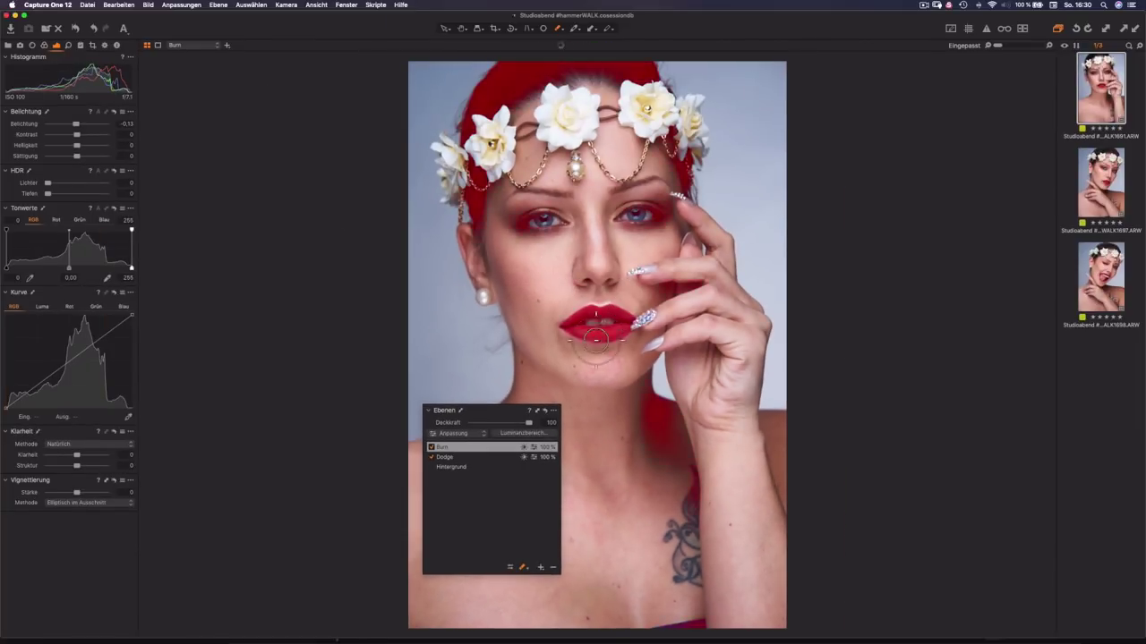
left_click(480, 458)
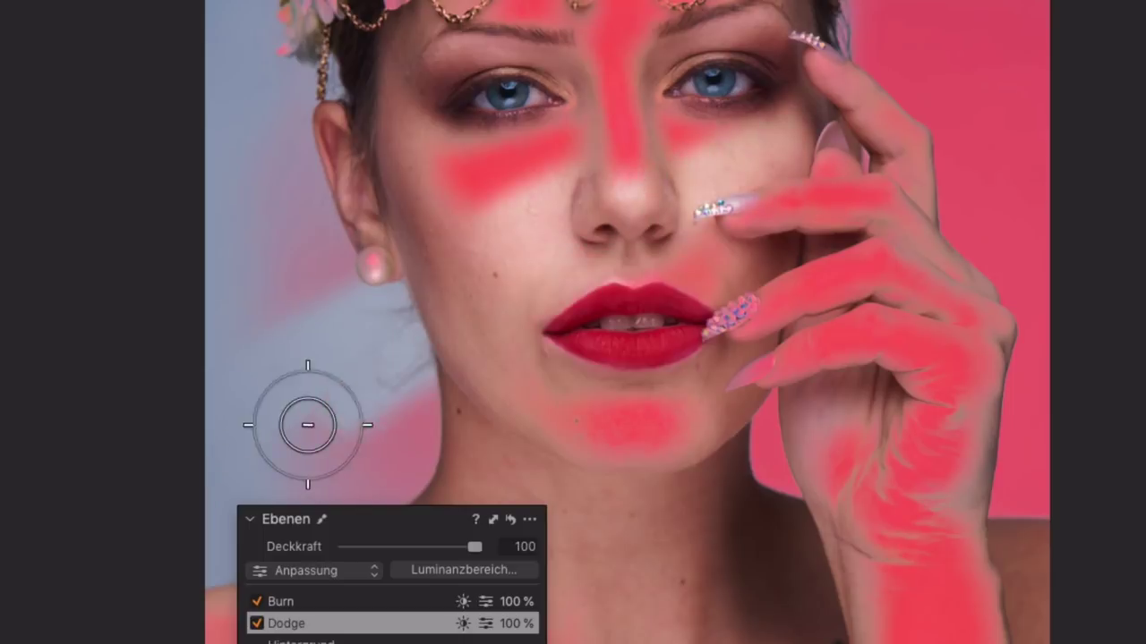
Try erasing the Dodge layer's mask over the face, earring and surrounding background with a small and a larger soft brush
mouse_move(436, 191)
left_mouse_down()
mouse_move(927, 58)
mouse_move(556, 152)
mouse_move(562, 105)
mouse_move(370, 15)
mouse_move(486, 10)
left_mouse_up()
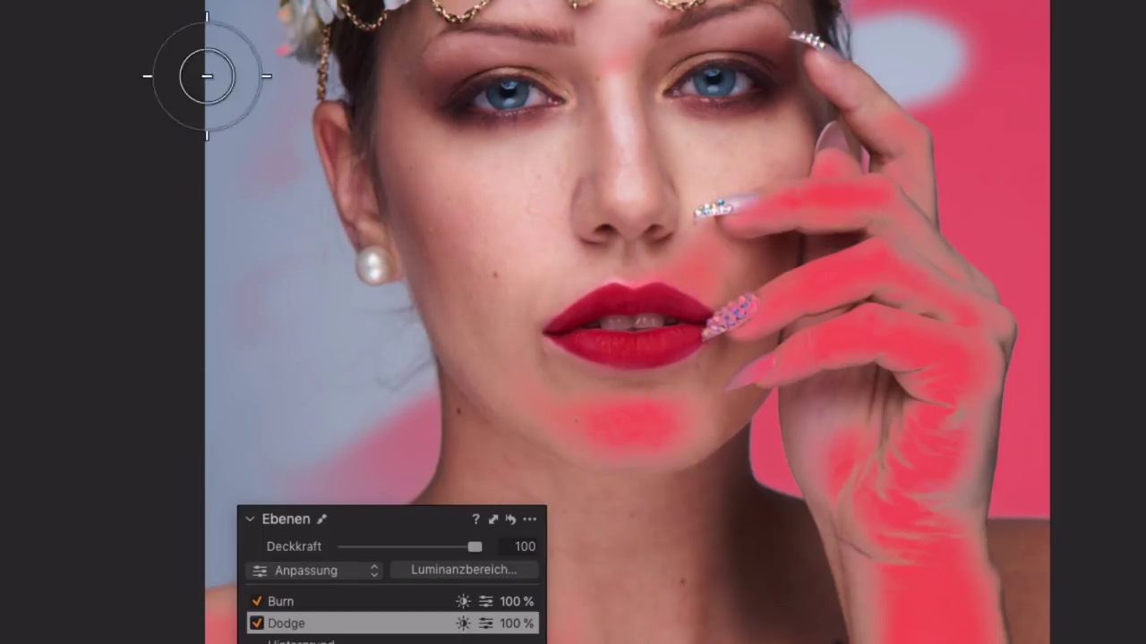
left_click(569, 432)
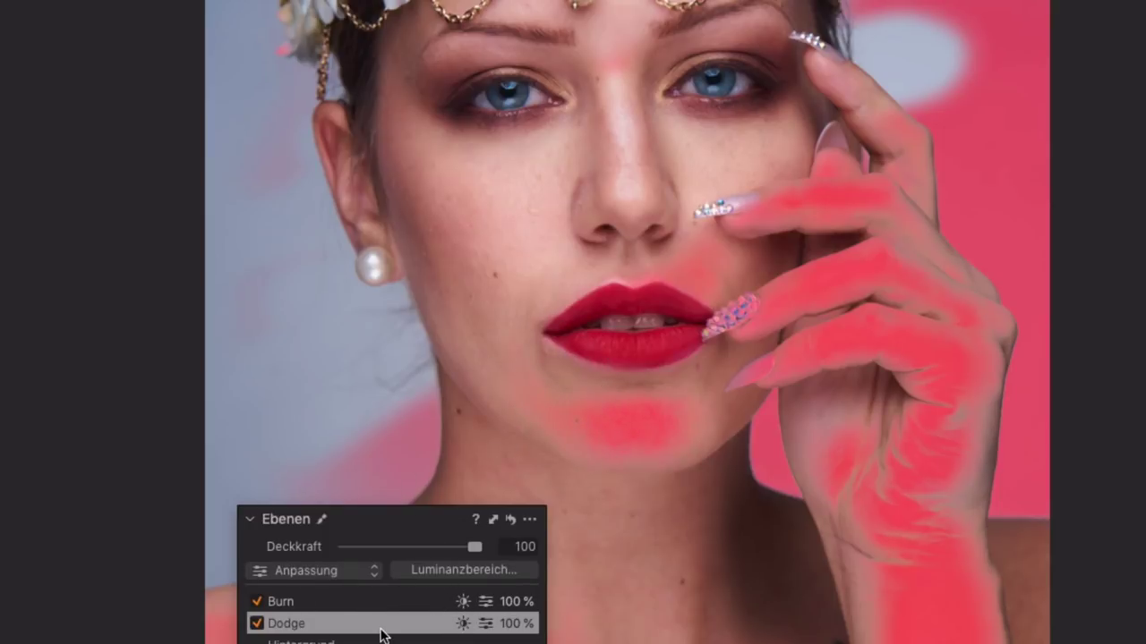
right_click(318, 400)
left_click_drag(318, 400, 345, 398)
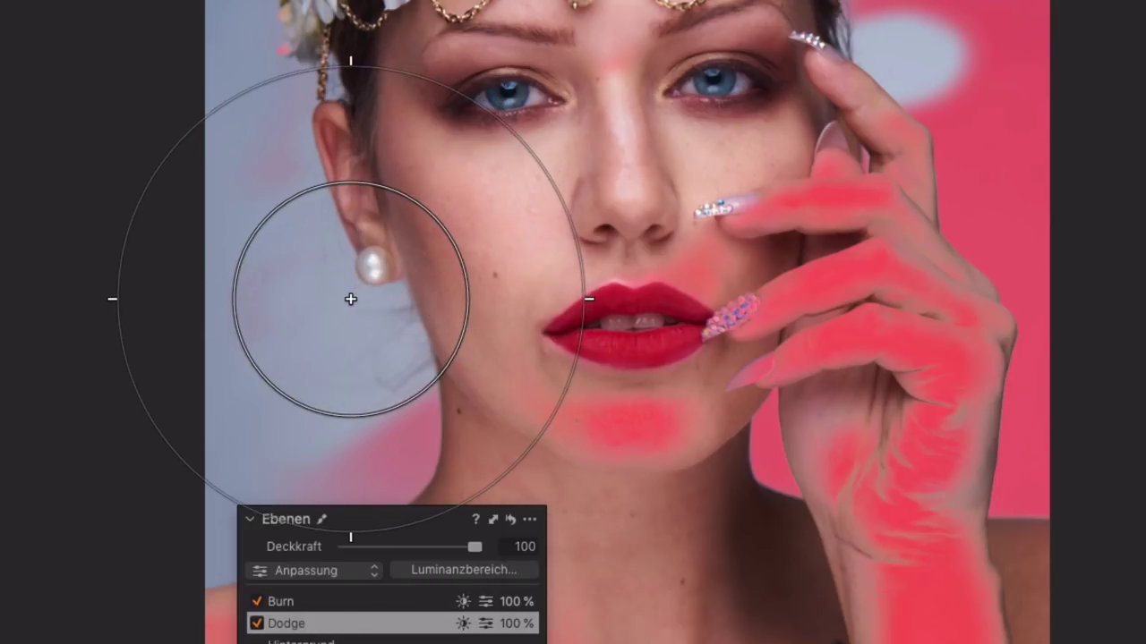
left_click(351, 299)
mouse_move(351, 299)
left_mouse_down()
mouse_move(730, 206)
mouse_move(805, 4)
mouse_move(639, 4)
mouse_move(822, 4)
left_mouse_up()
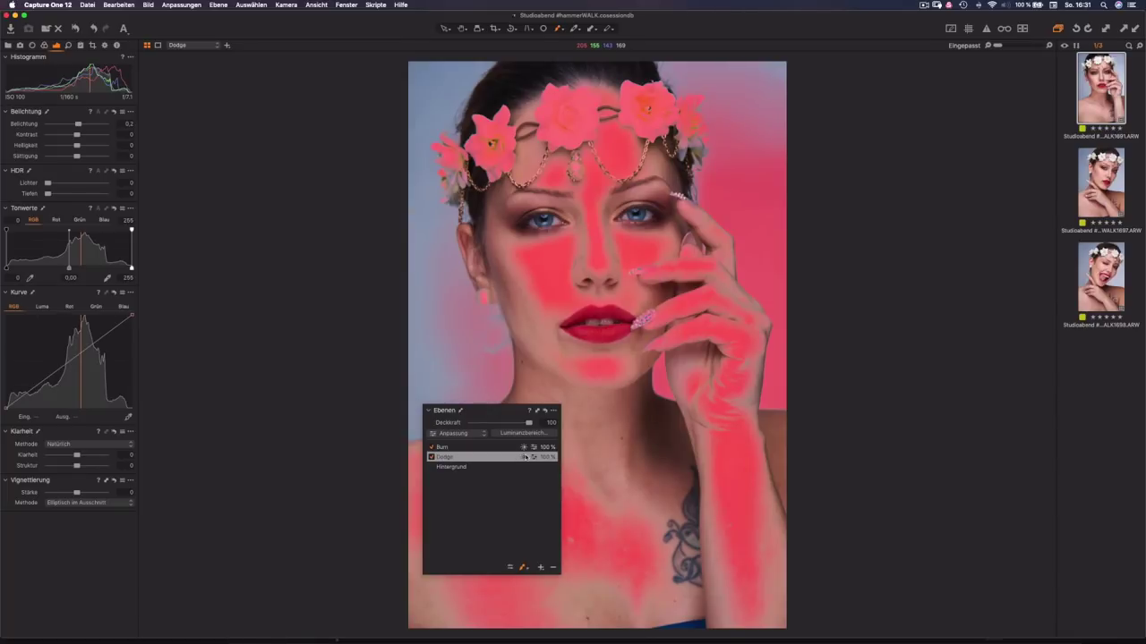
Rasterize the Dodge layer's mask and brush over the face and background as a trial, undoing both changes
right_click(517, 460)
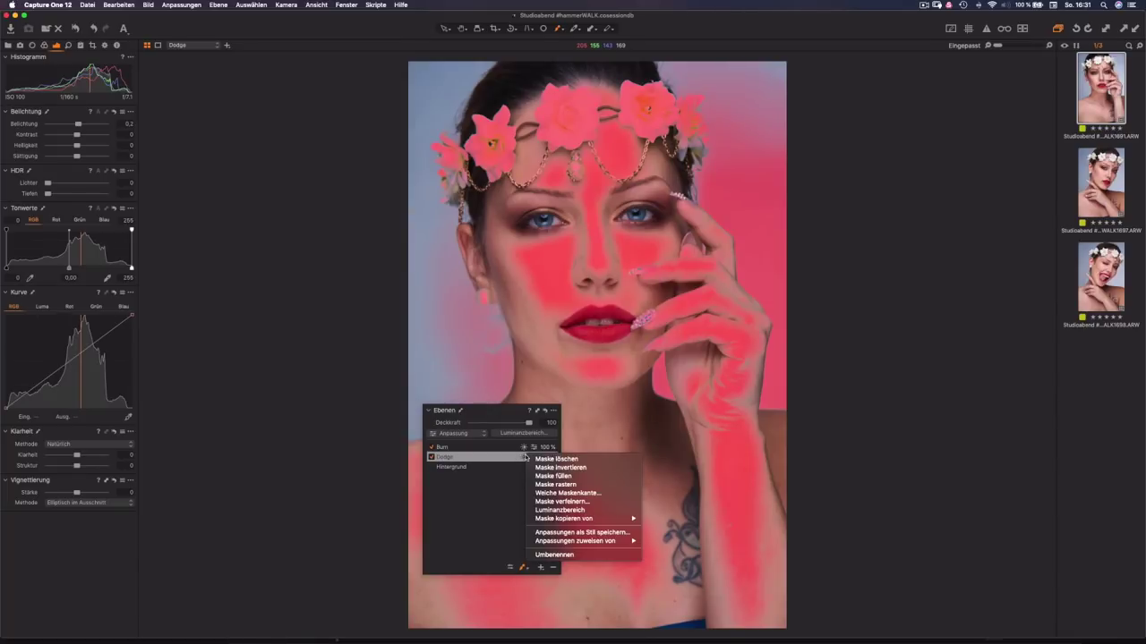
left_click(549, 484)
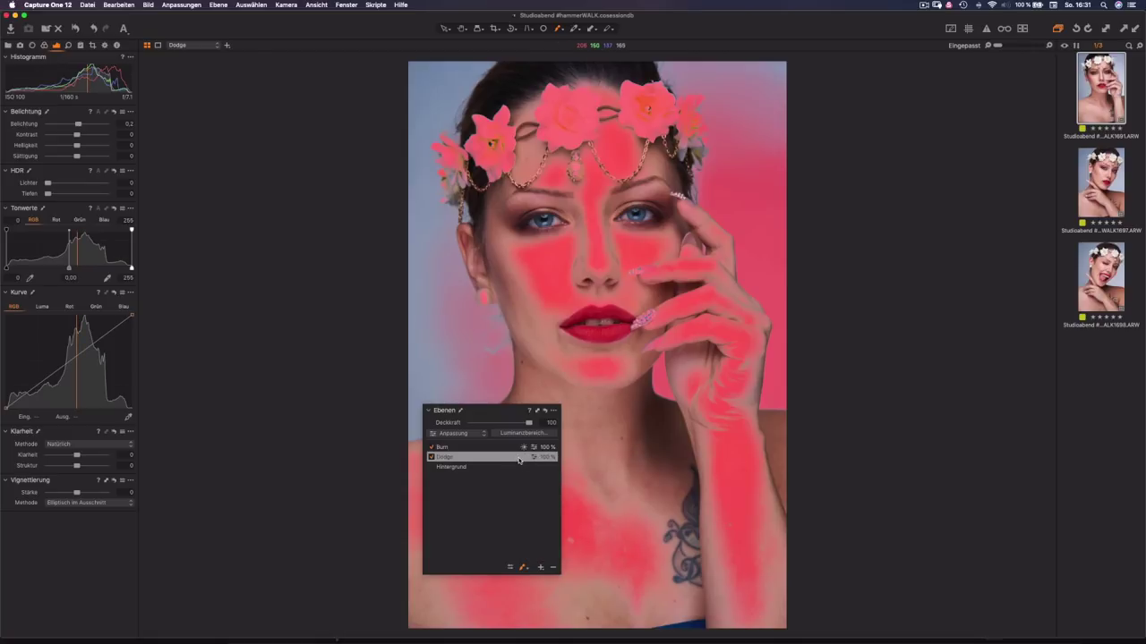
mouse_move(501, 307)
left_mouse_down()
mouse_move(602, 248)
mouse_move(465, 319)
mouse_move(431, 321)
mouse_move(654, 184)
mouse_move(492, 311)
mouse_move(626, 170)
mouse_move(487, 240)
mouse_move(605, 132)
mouse_move(402, 238)
mouse_move(573, 98)
left_mouse_up()
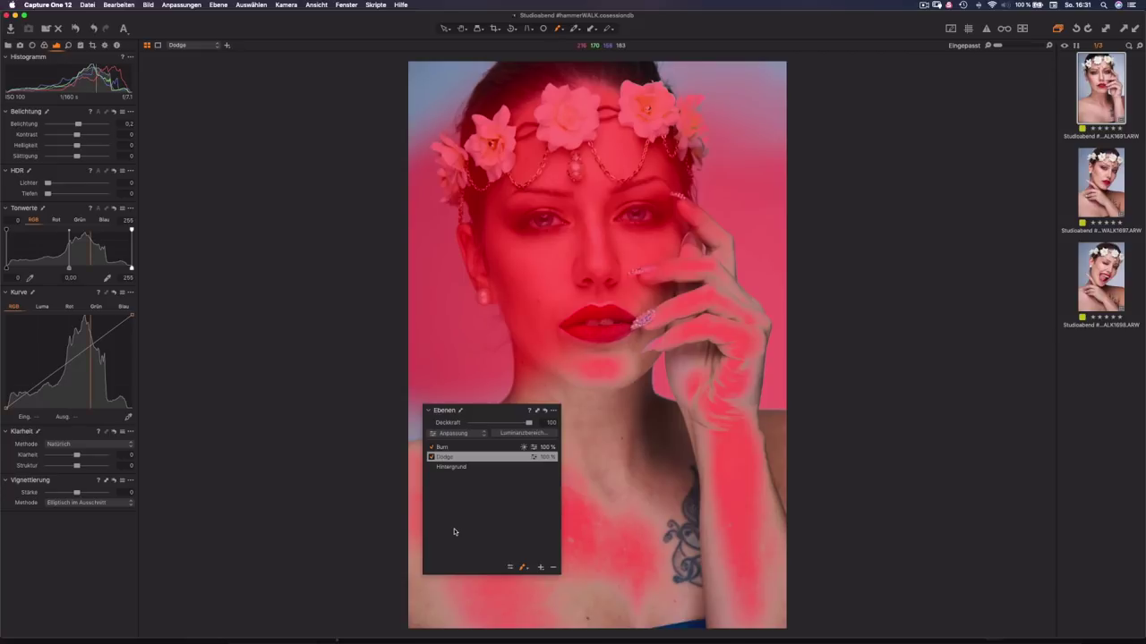
key("super+z")
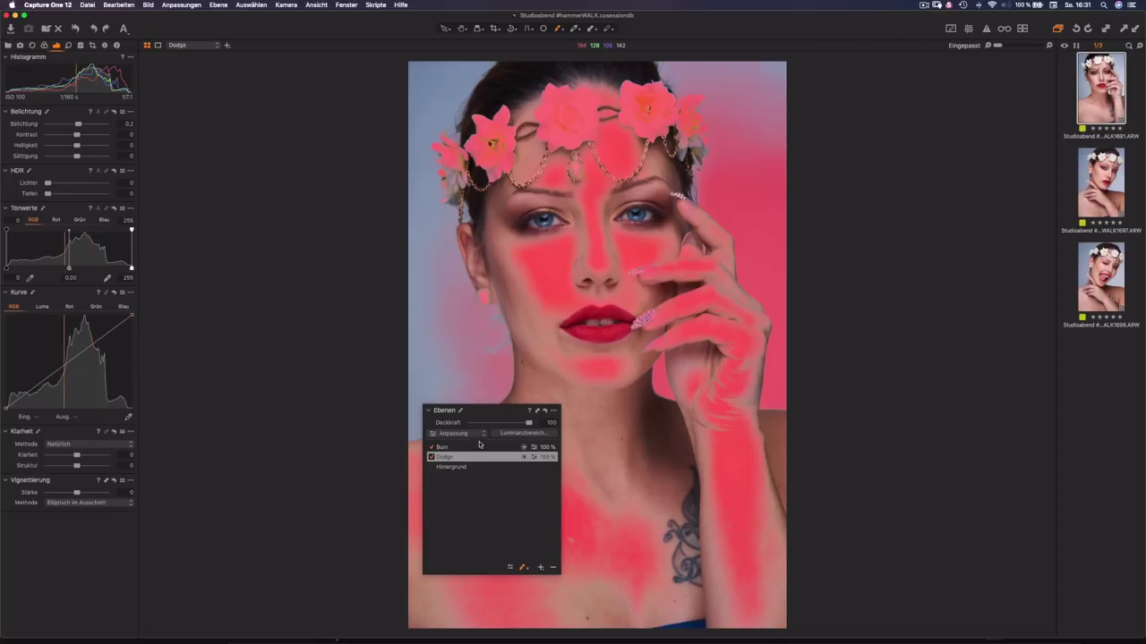
Dock the layers tool between the histogram and exposure tools and apply the Burn and Dodge layers to all three portraits
left_click_drag(481, 414, 72, 111)
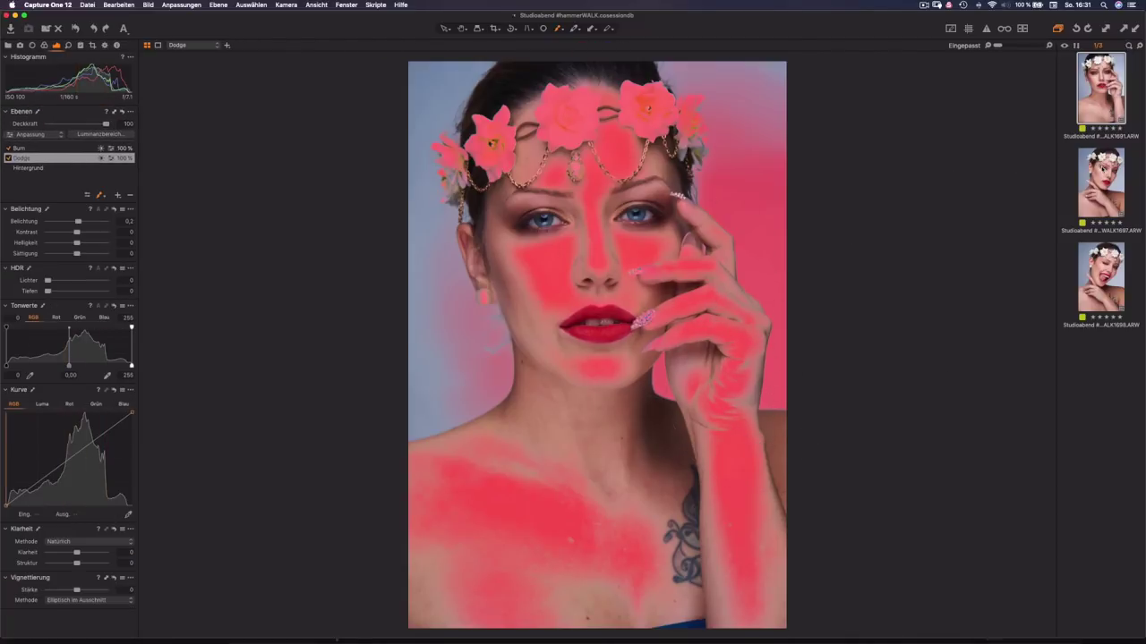
key("super+a")
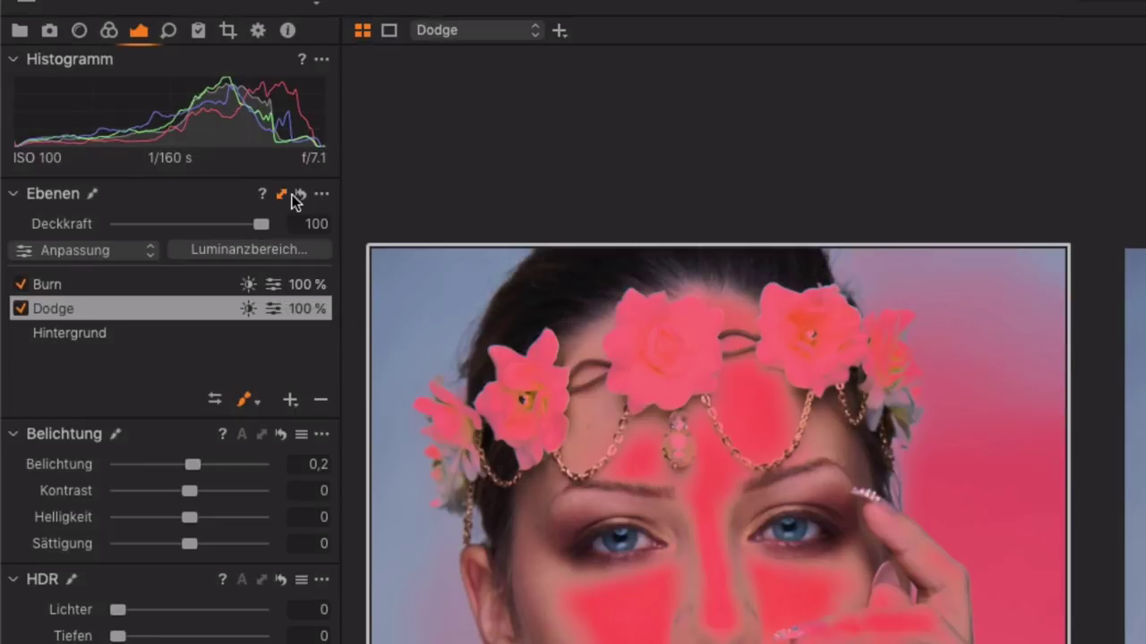
left_click(282, 196)
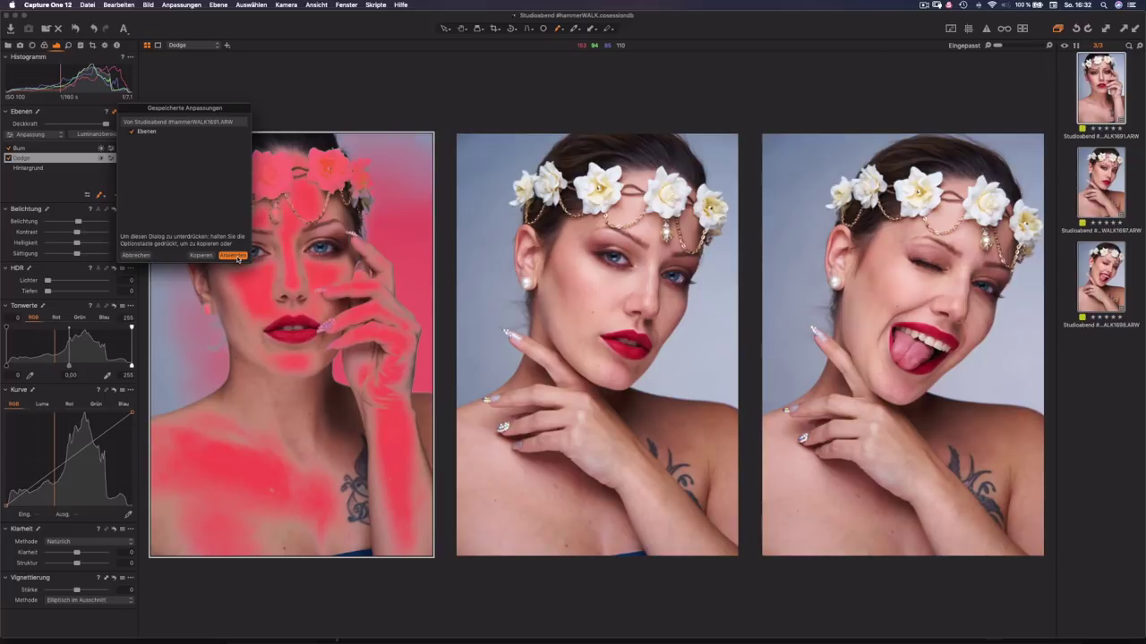
left_click(238, 258)
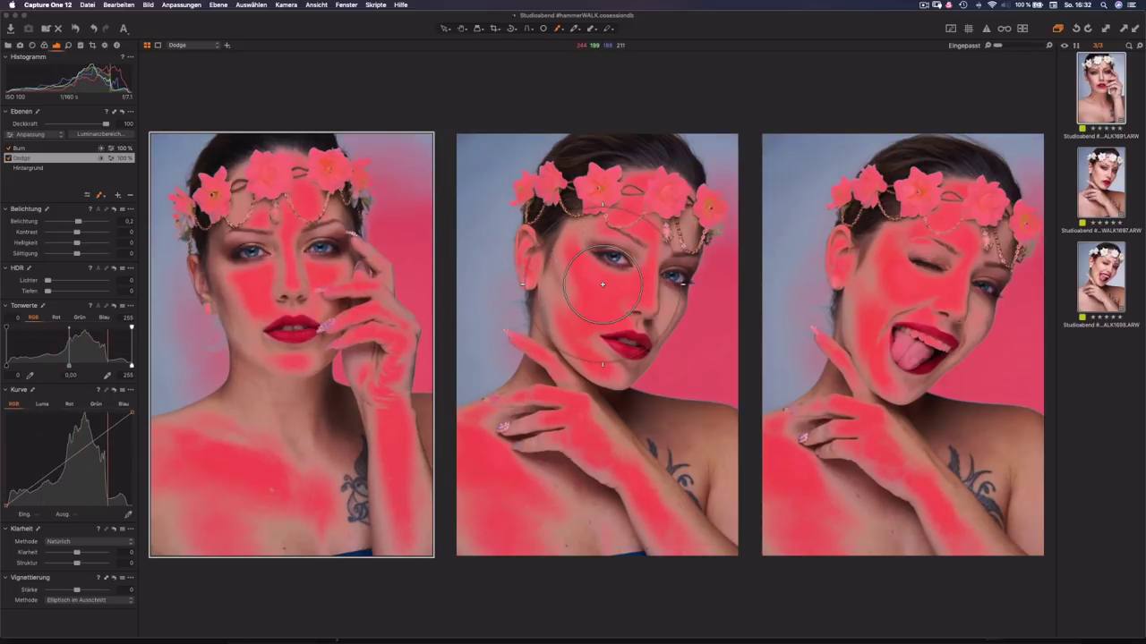
Select the Burn layer on each of the three portraits in turn to inspect its mask
left_click(63, 150)
left_click(62, 157)
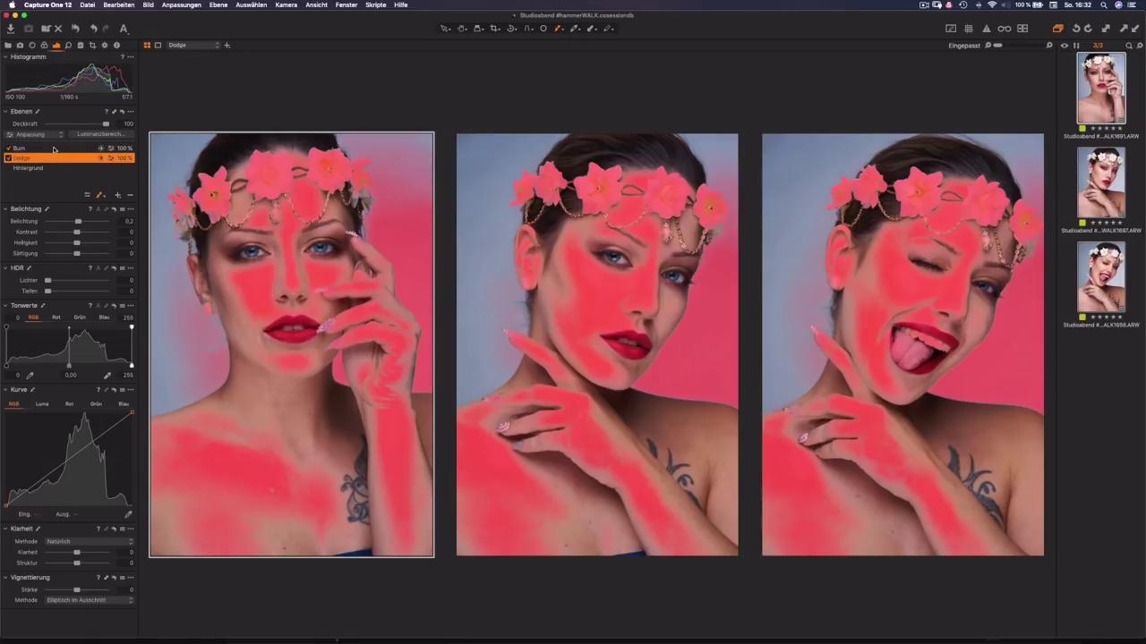
left_click(58, 148)
key("v")
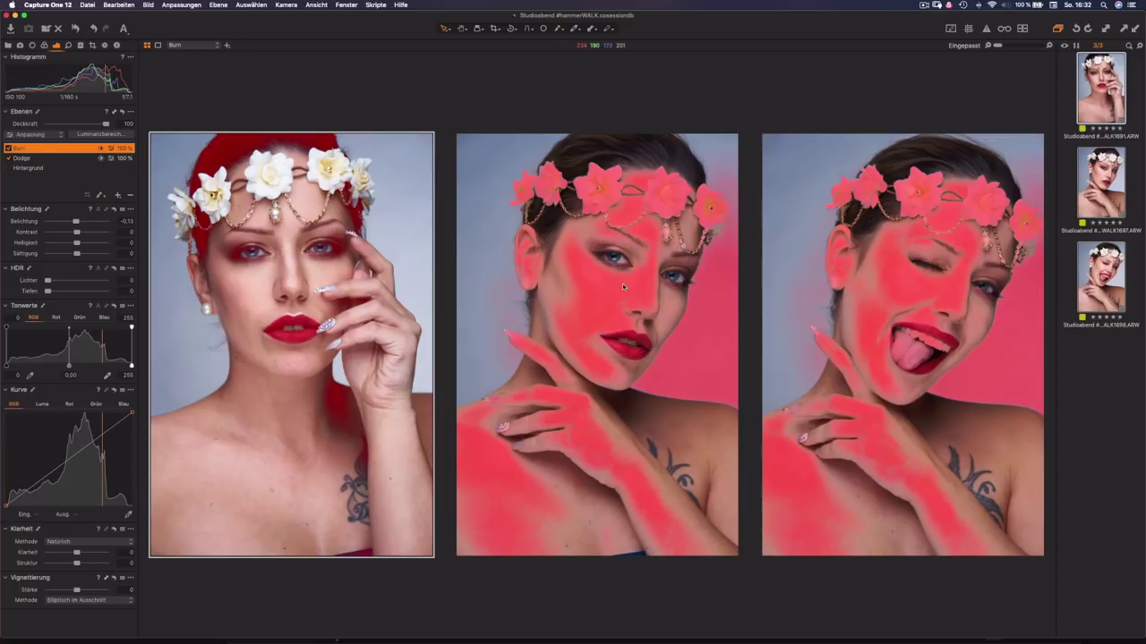
left_click(618, 284)
left_click(52, 149)
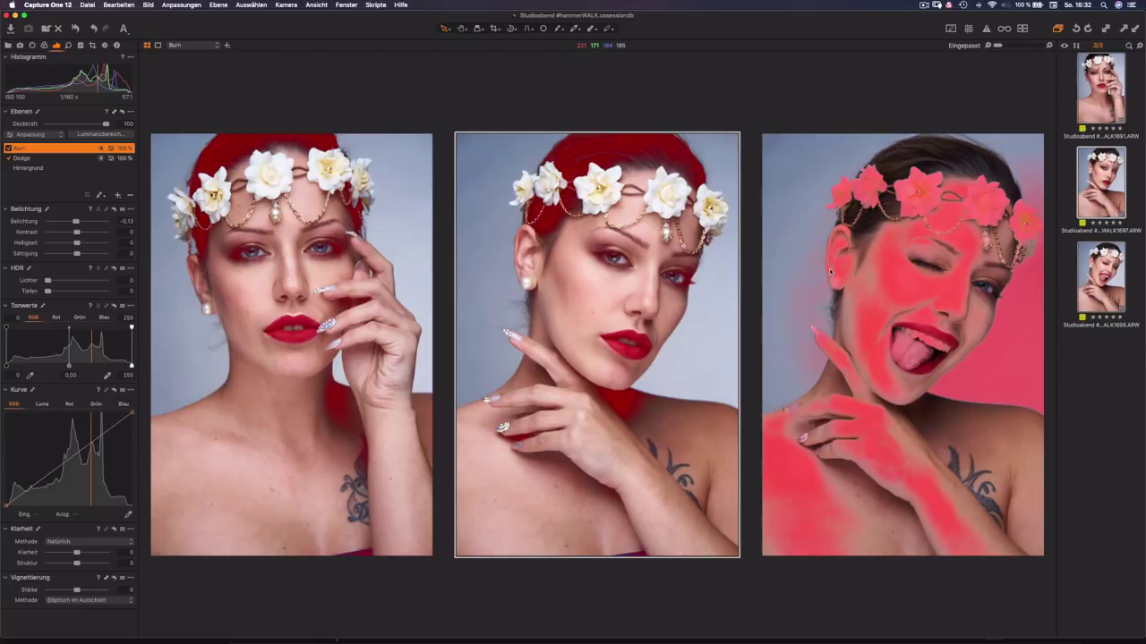
key("Right")
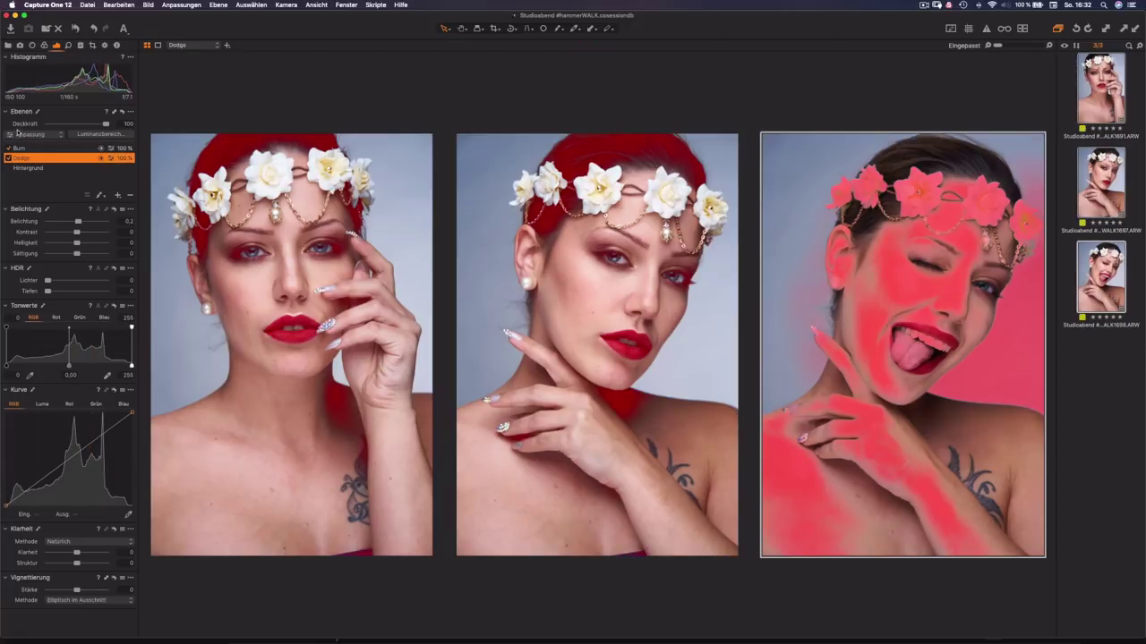
left_click(26, 149)
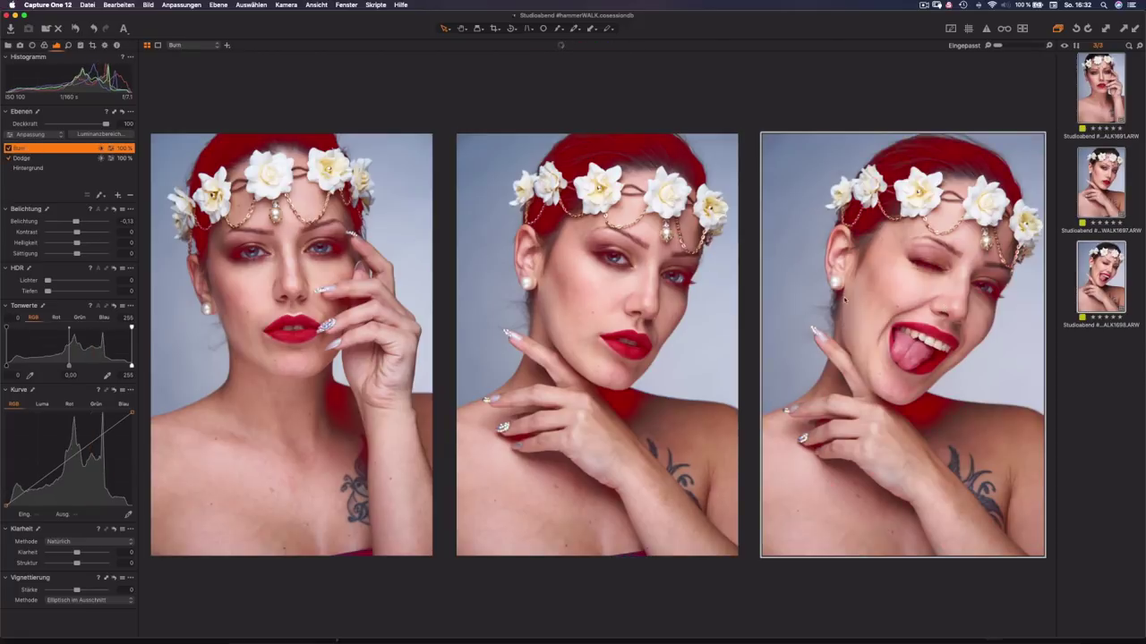